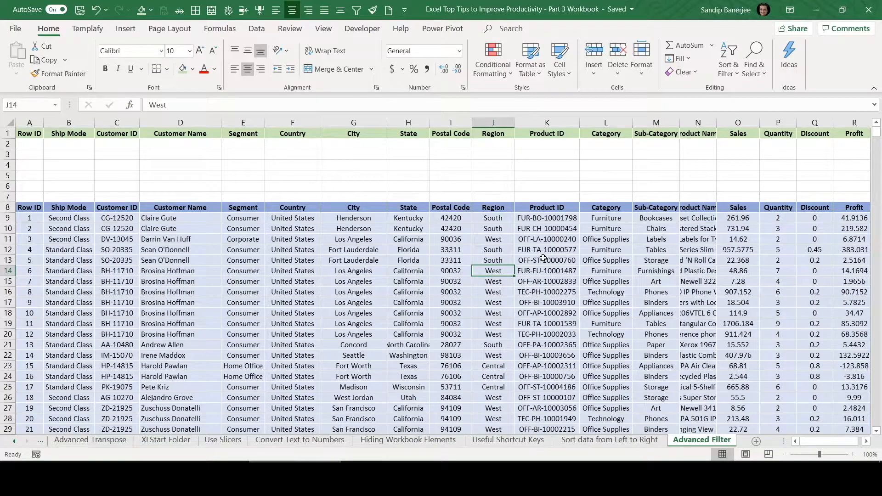
Step: Turn on column filters for the data list and filter the Segment column to show only Consumer
left_click(356, 229)
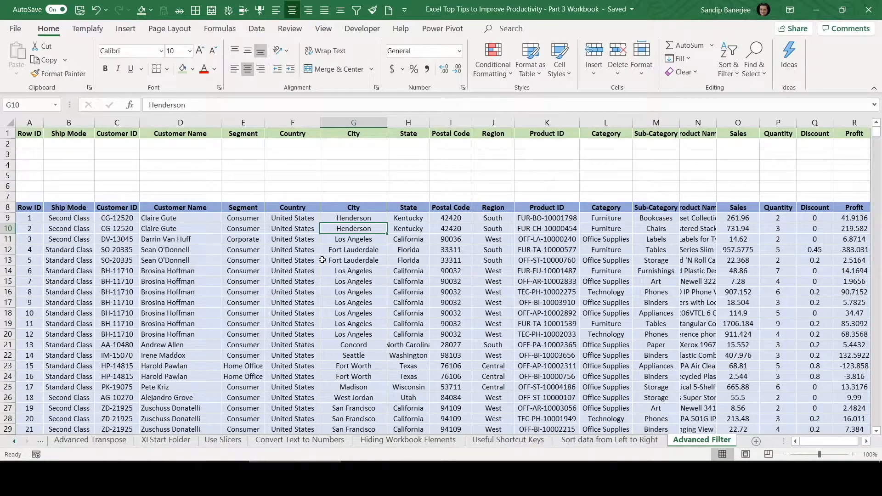
left_click(259, 29)
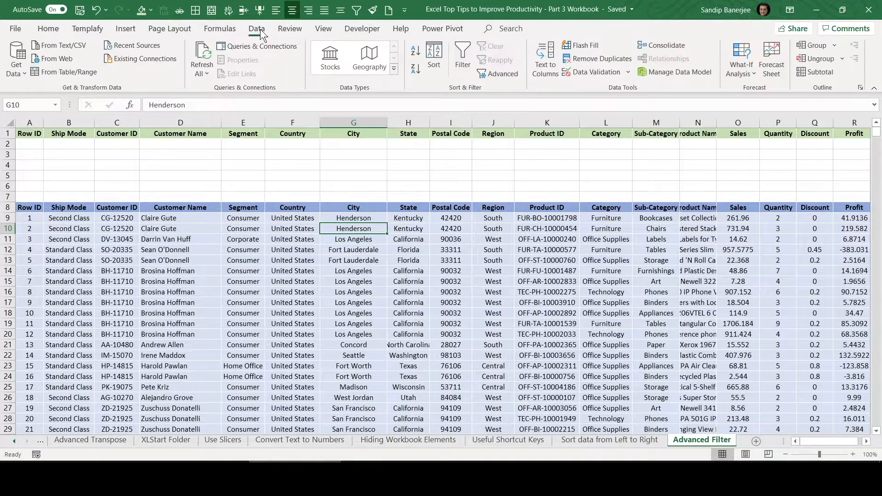
left_click(467, 68)
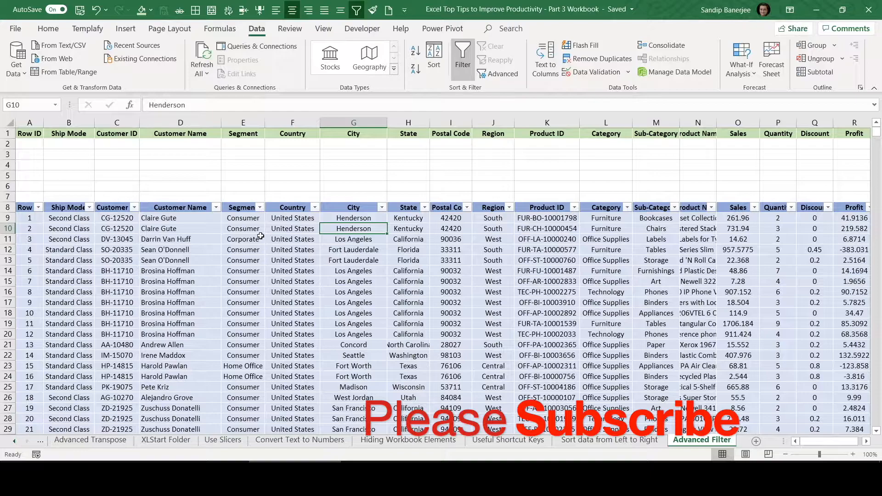
left_click(259, 208)
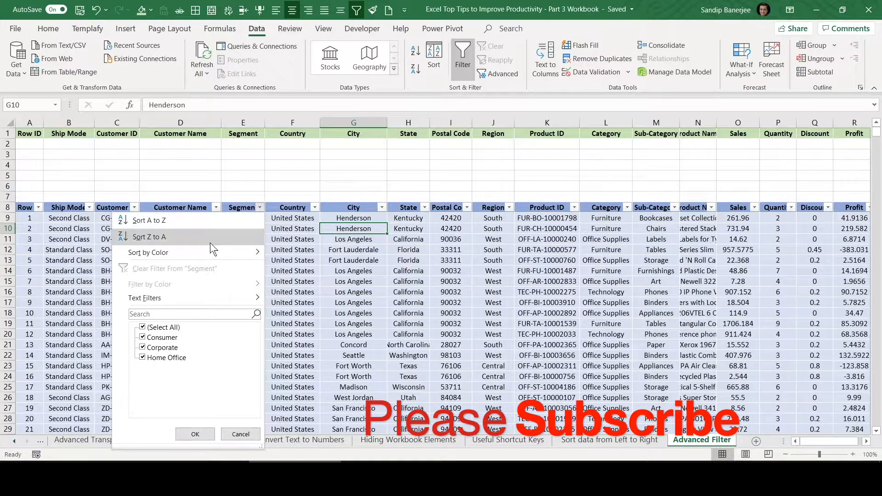
left_click(158, 328)
left_click(143, 338)
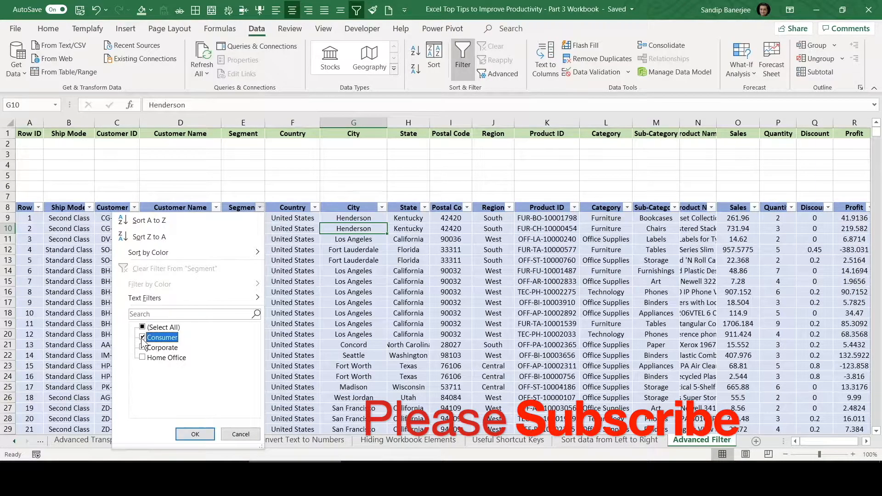
left_click(194, 435)
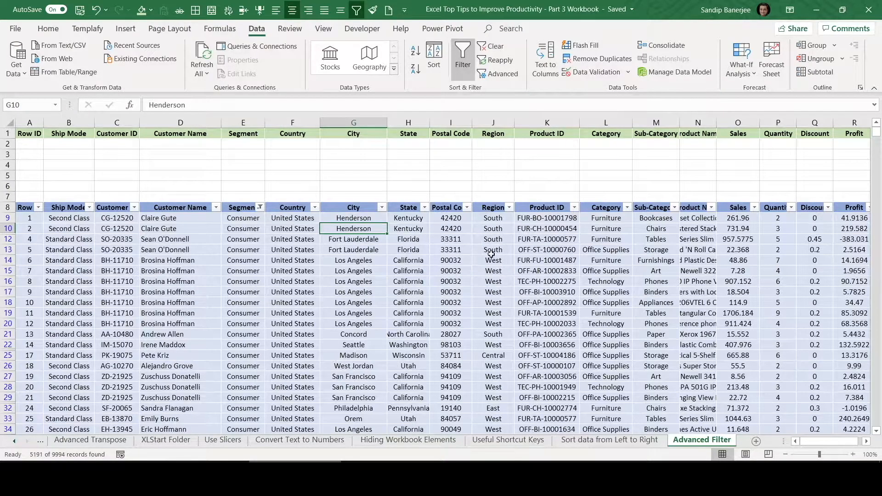
Step: Filter the Category column of the data list to show only Furniture
left_click(627, 208)
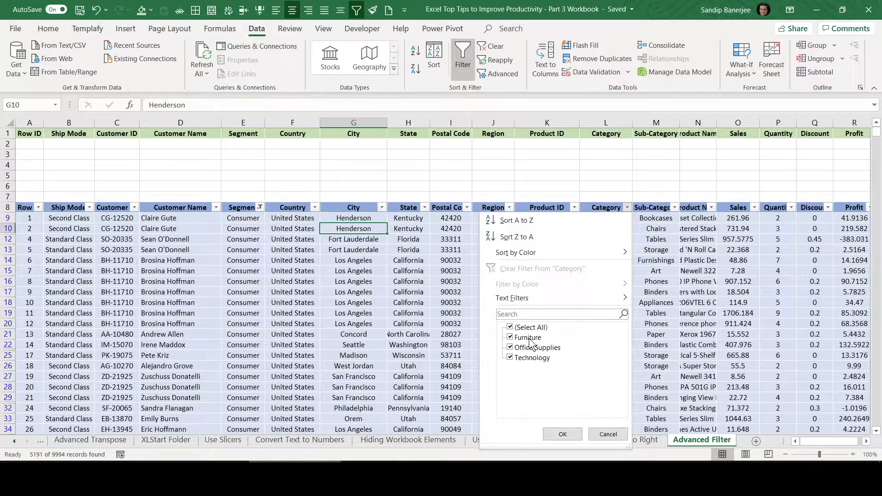
left_click(510, 329)
left_click(530, 340)
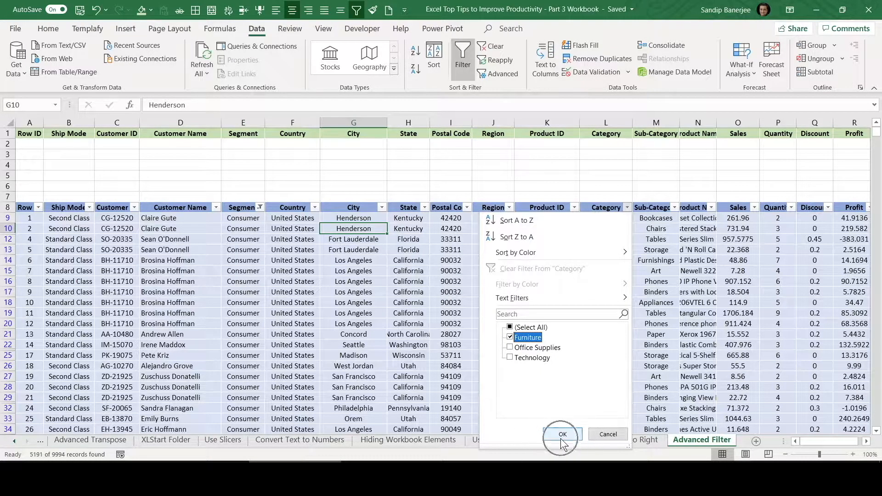
left_click(562, 435)
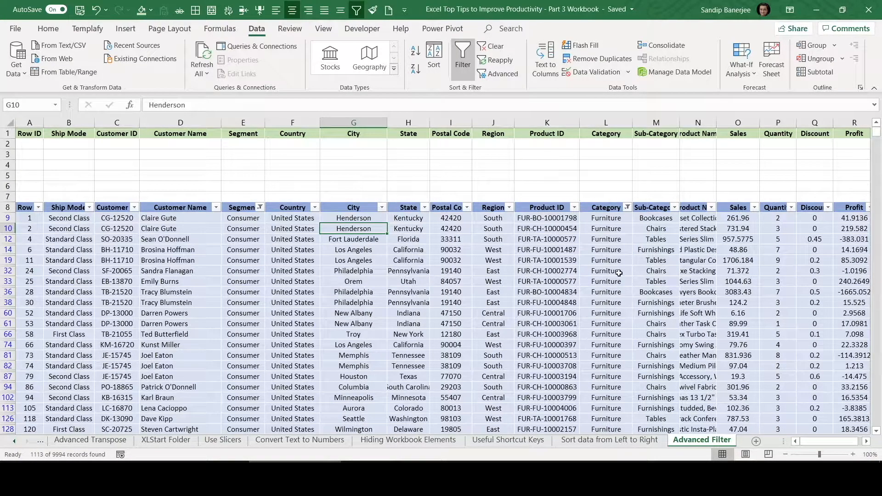
key("ctrl")
key("ctrl")
key("ctrl")
key("ctrl")
key("ctrl")
key("ctrl")
key("ctrl")
key("ctrl")
Step: Add Corporate to the values shown by the Segment column filter
left_click(260, 208)
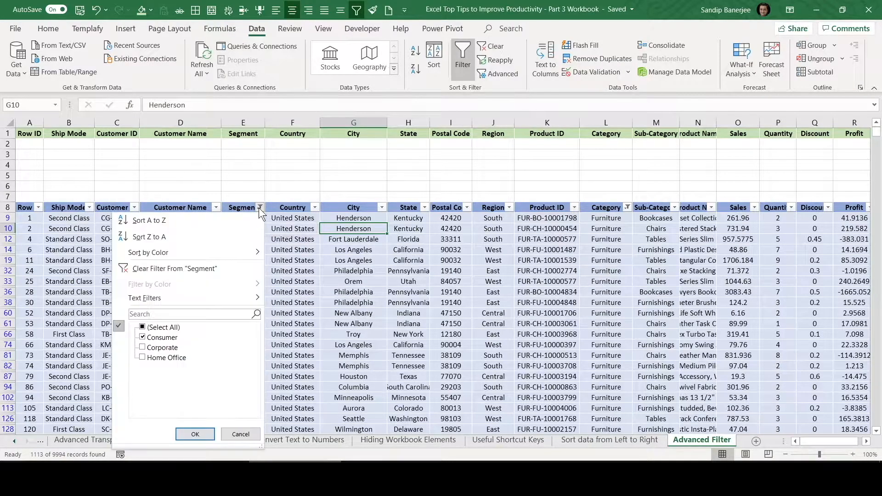
left_click(157, 351)
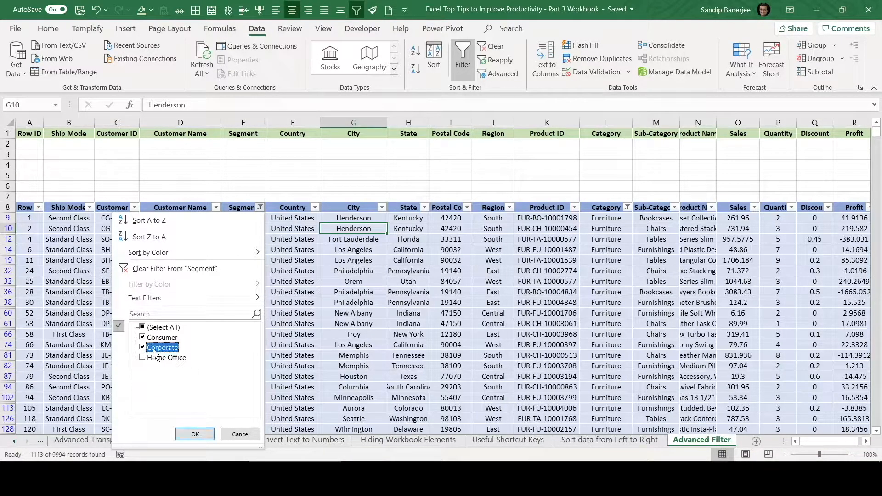
left_click(197, 435)
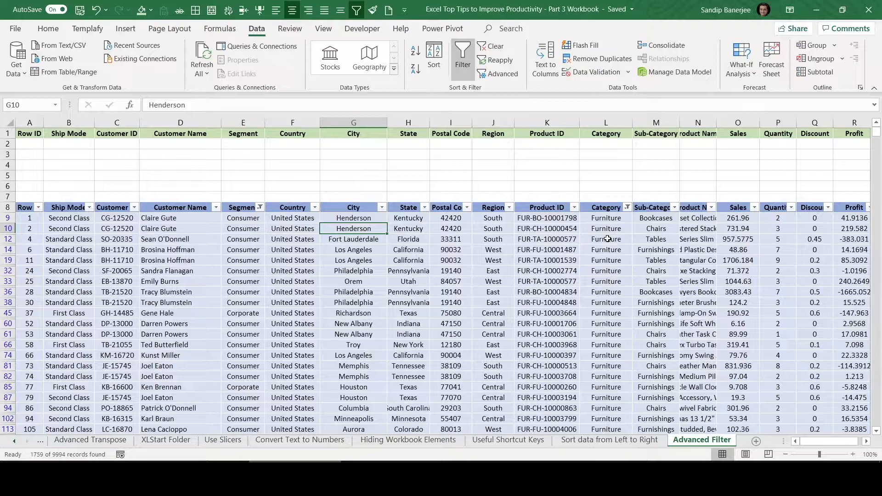
Step: Add Office Supplies to the values shown by the Category column filter
left_click(628, 208)
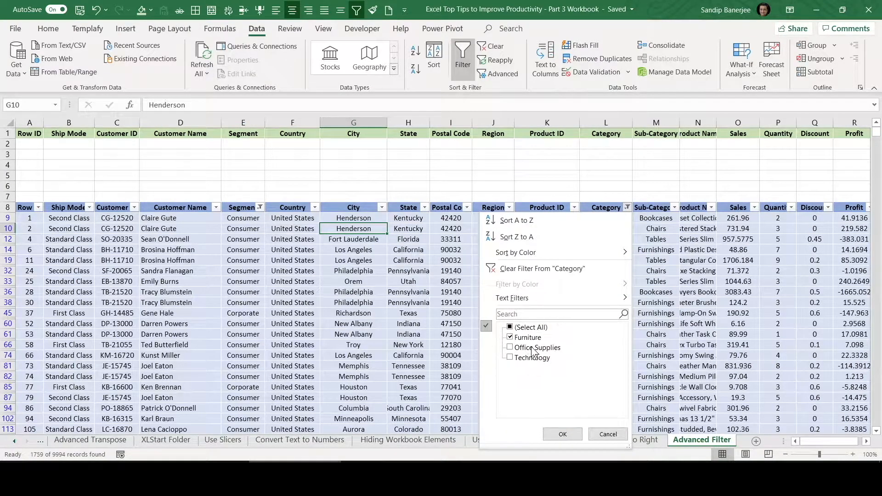
left_click(532, 350)
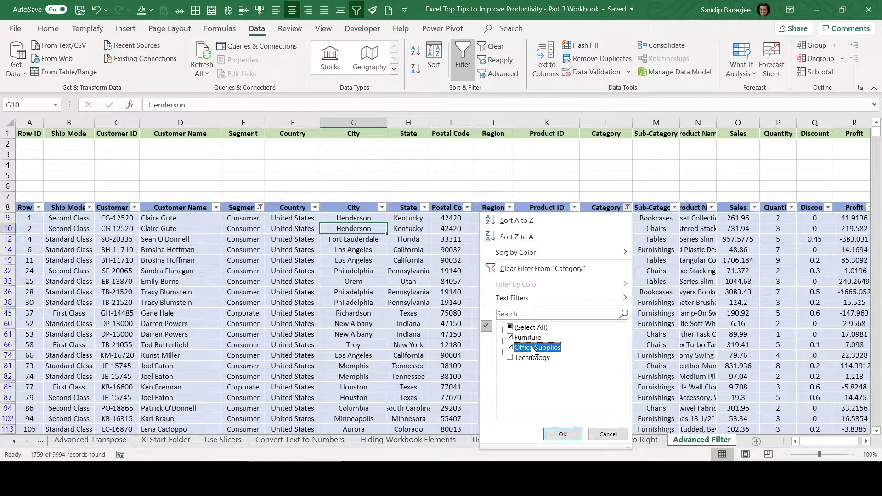
left_click(559, 435)
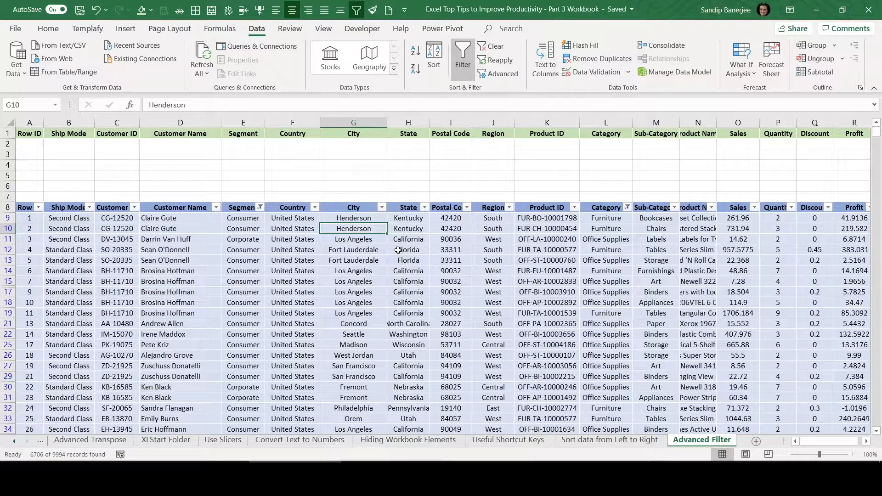
Step: Examine the filter choices of the Segment, Category and Quantity columns without changing them
left_click(260, 208)
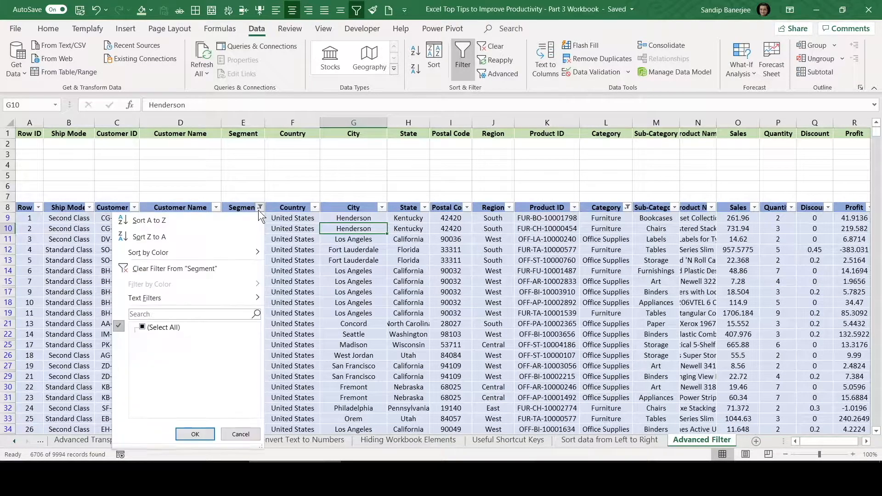
left_click(194, 434)
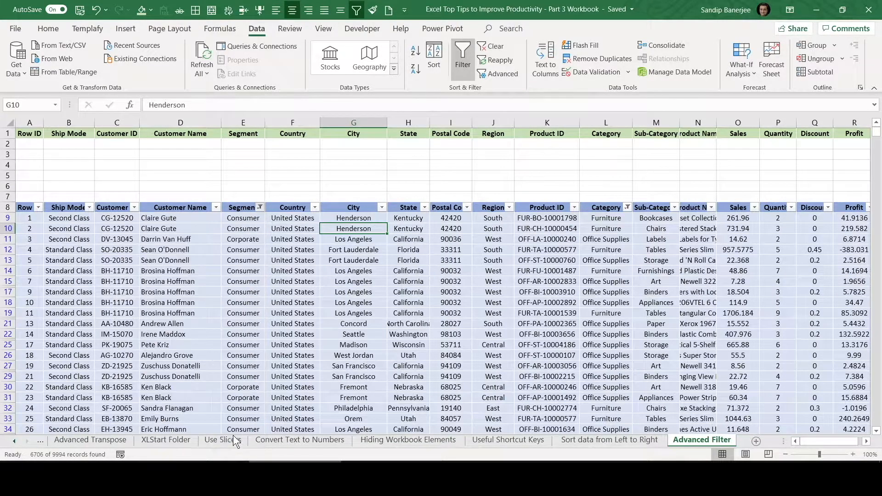
left_click(627, 208)
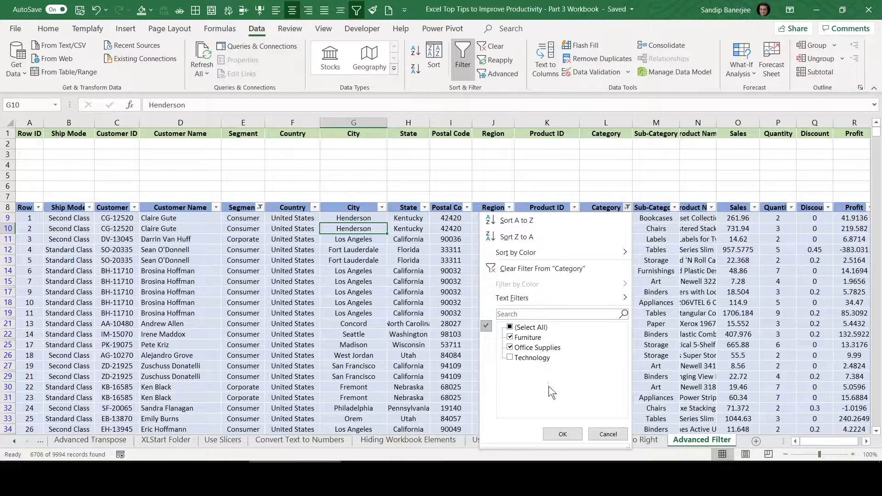
left_click(474, 240)
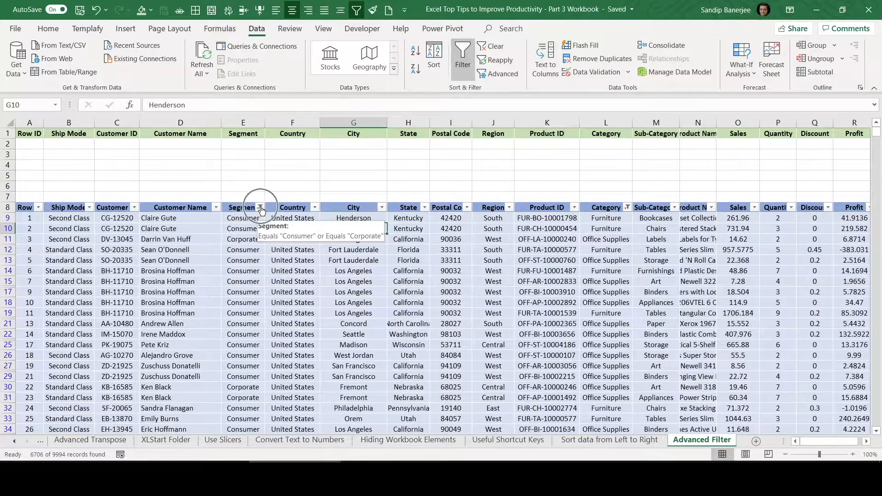
left_click(628, 208)
left_click(627, 208)
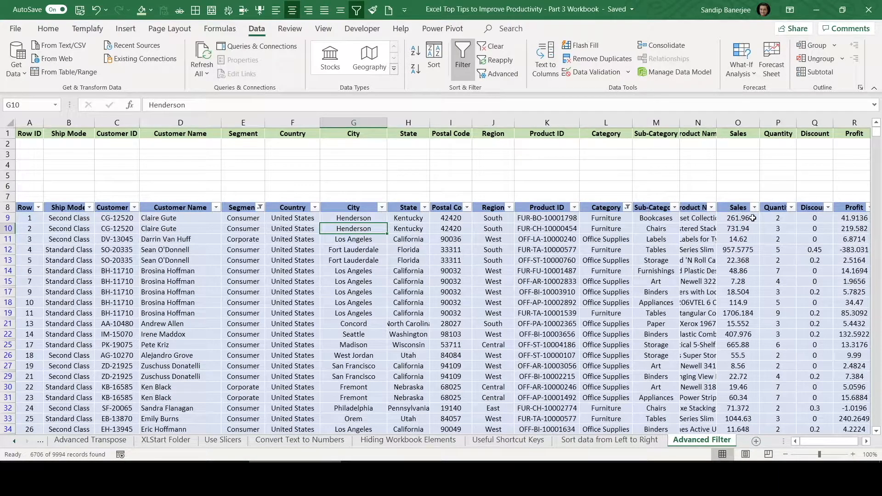
left_click(792, 209)
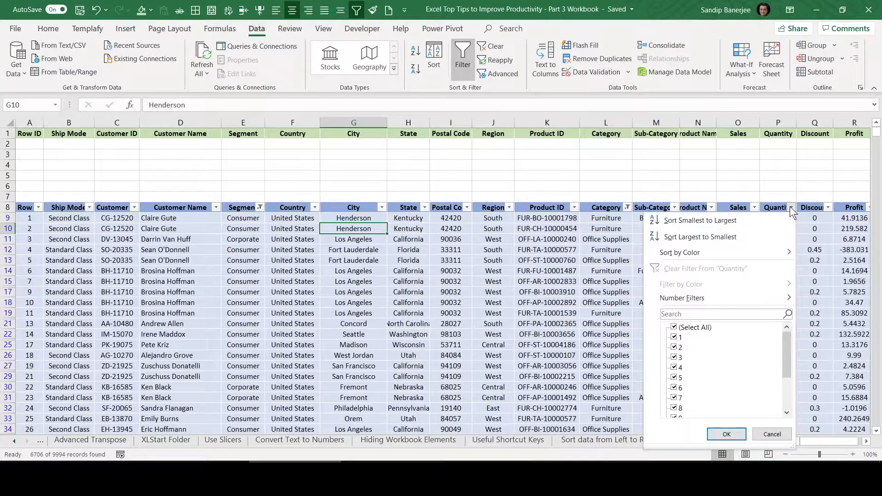
left_click(790, 209)
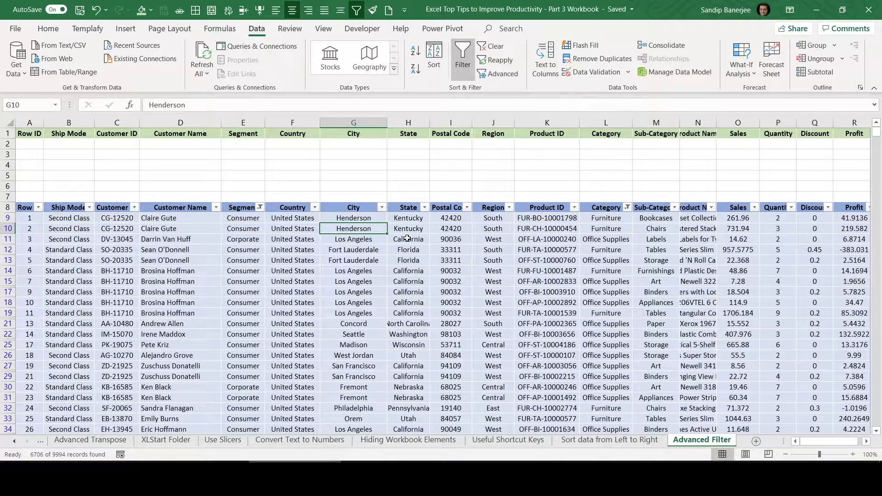
Step: Turn off the column filters on the data list
left_click(462, 55)
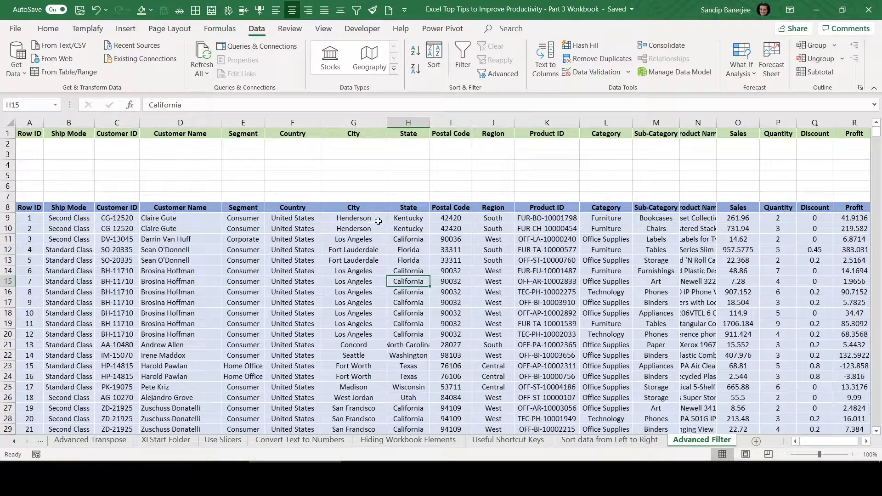
left_click(351, 208)
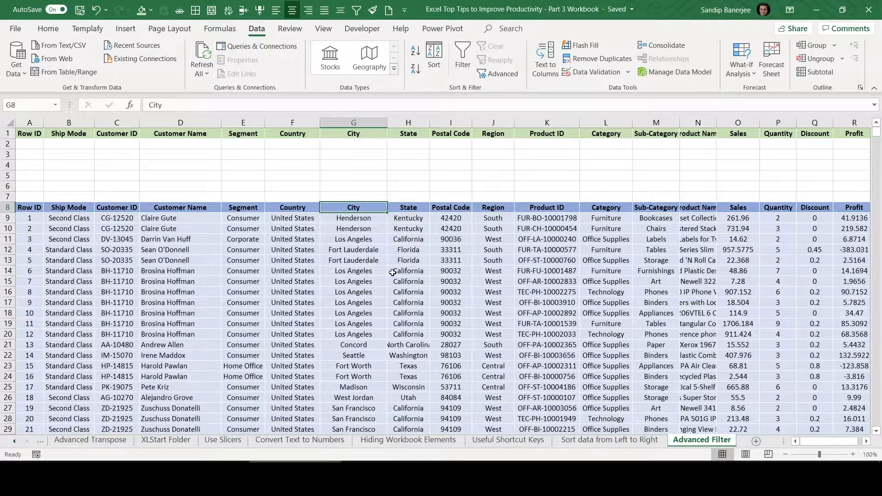
Step: Open Advanced Filter for the data list, select A1:R2 as the criteria range, and cancel without applying it
left_click(362, 271)
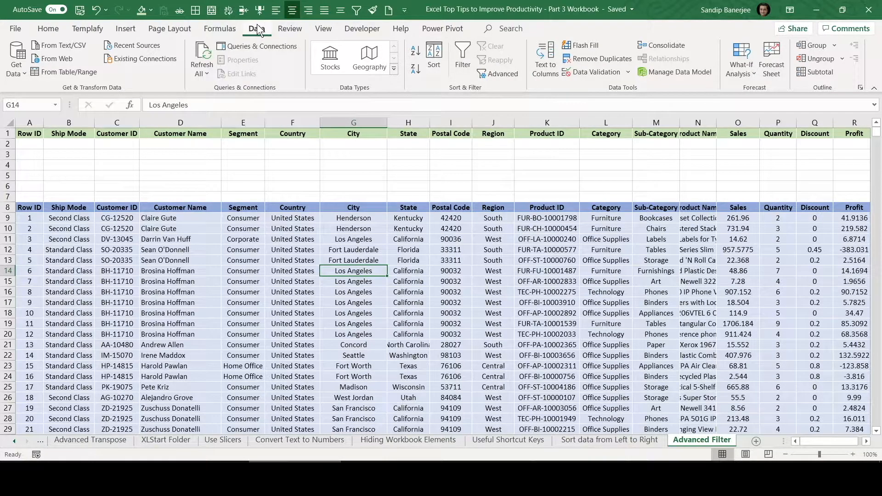
left_click(503, 73)
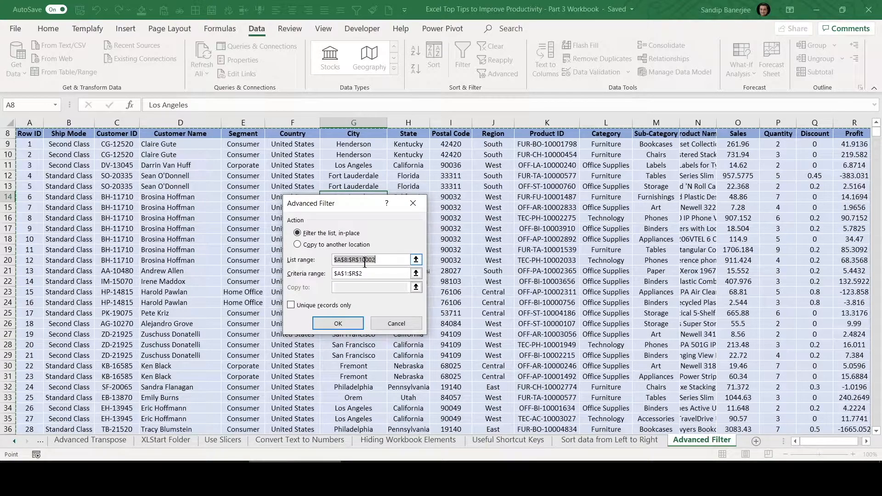
left_click(321, 277)
key("ctrl")
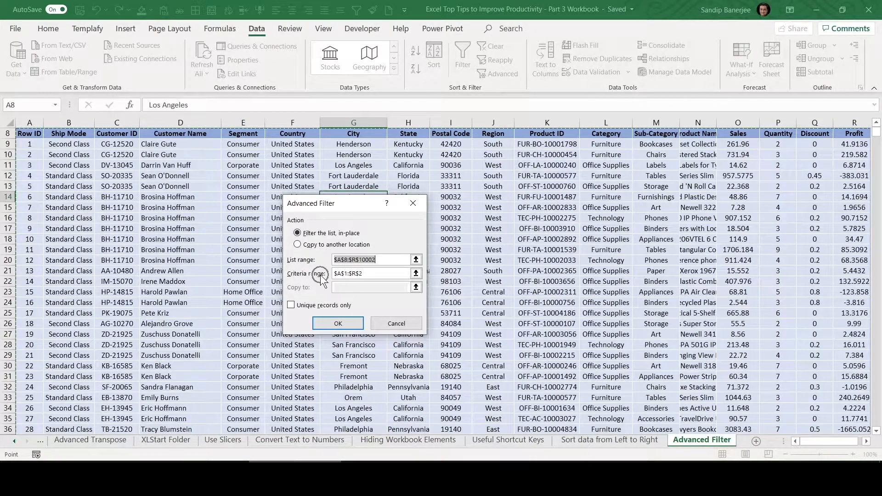
key("Tab")
left_click(416, 274)
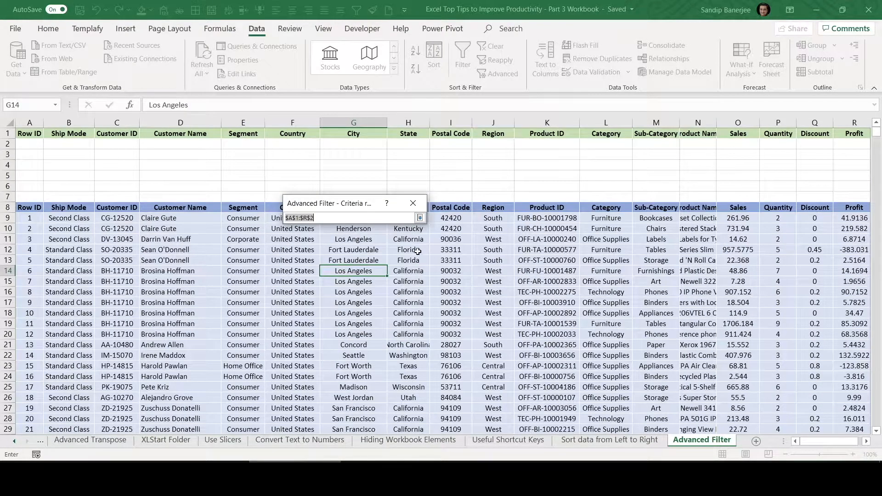
left_click_drag(30, 132, 879, 142)
left_click_drag(788, 147, 788, 147)
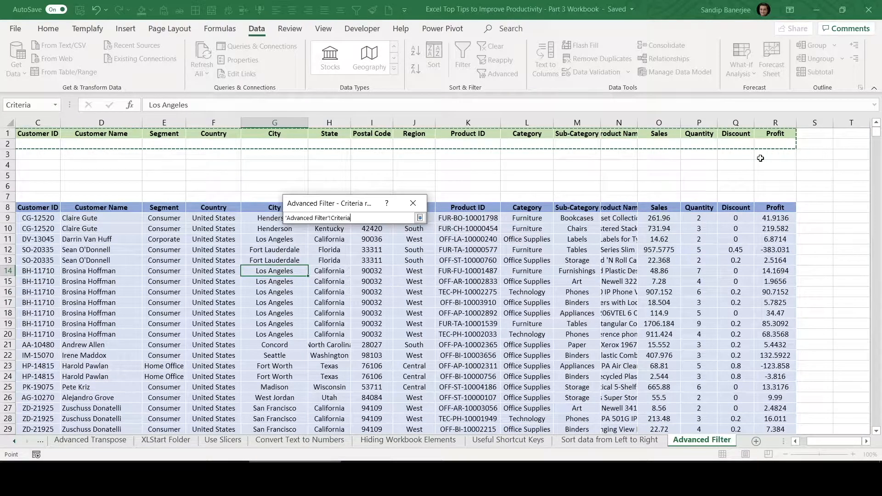
left_click(407, 201)
left_click(394, 324)
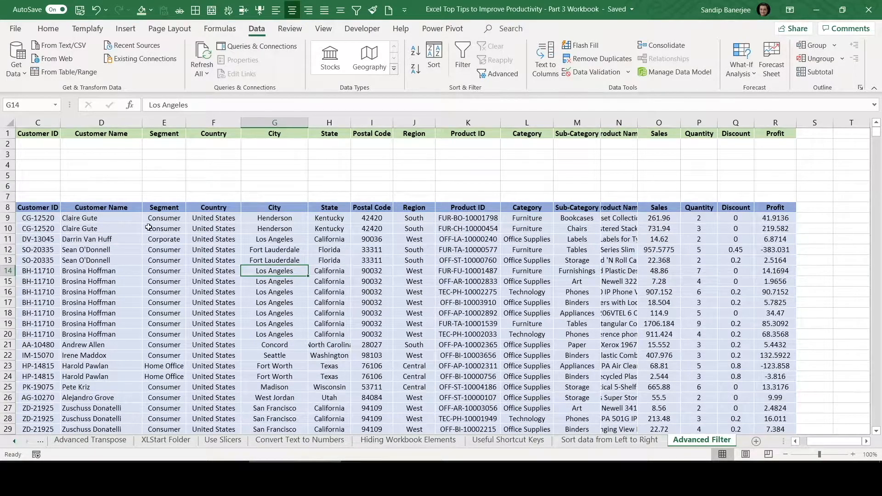
Step: Copy the text Consumer from E9 into E2 as the Segment criterion
left_click(169, 144)
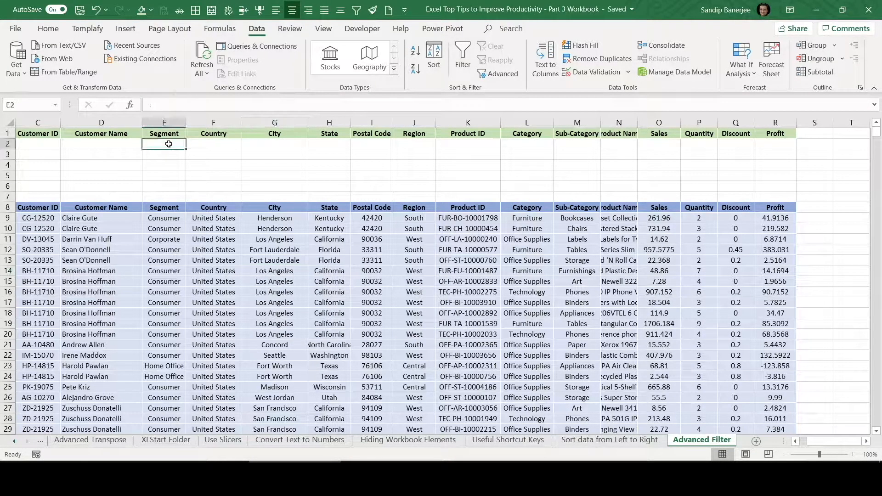
left_click(162, 220)
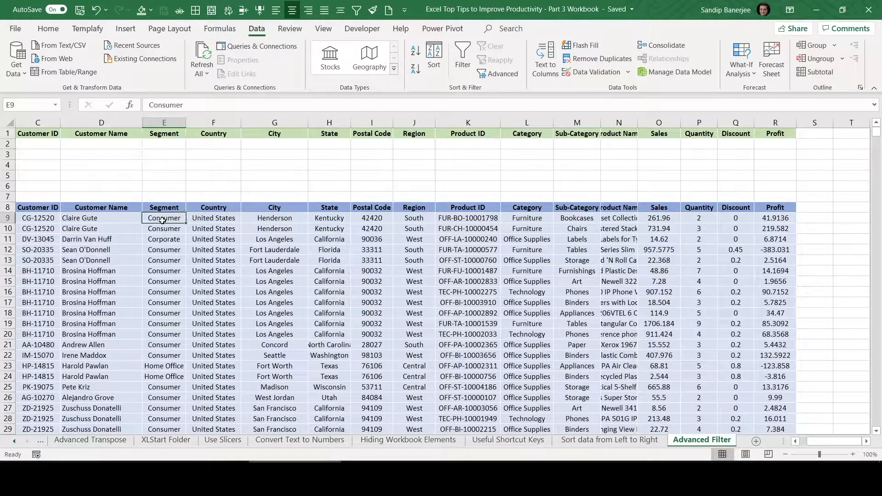
left_click_drag(195, 106, 134, 107)
key("ctrl+c")
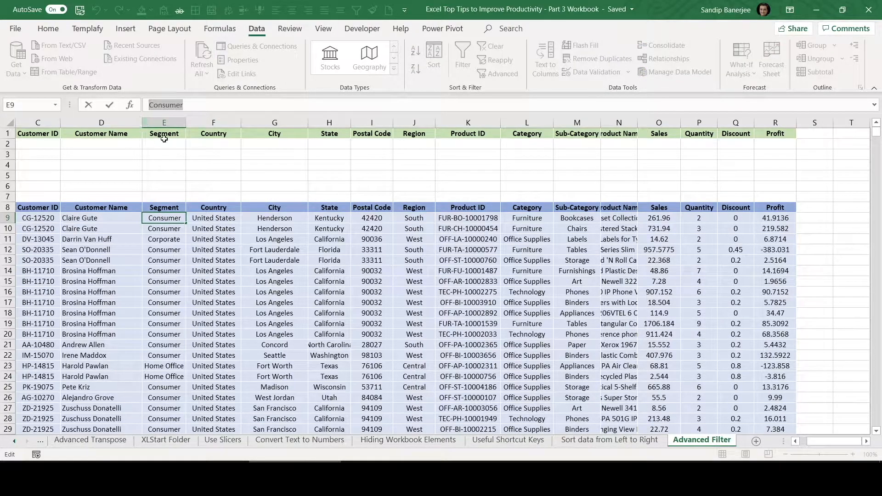
double_click(163, 144)
key("ctrl+v")
left_click(221, 164)
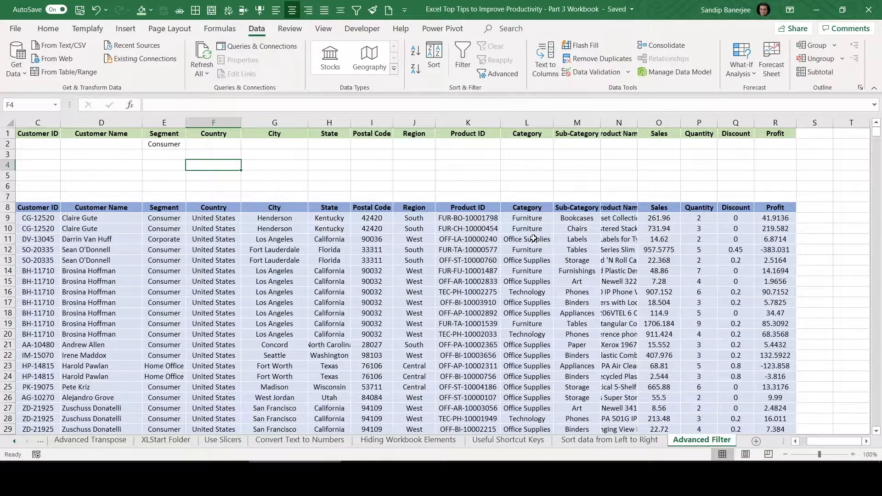
Step: Copy the text Furniture from L10 into L2 as the Category criterion
left_click(532, 238)
left_click(526, 226)
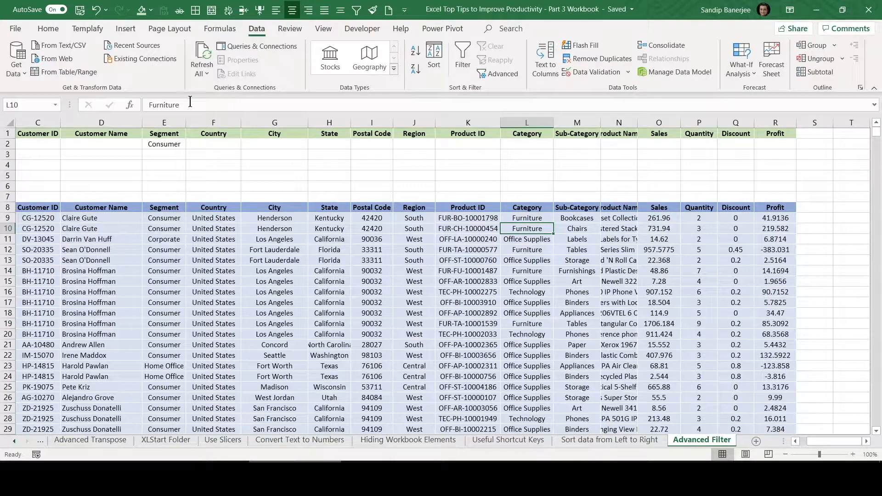
key("F2")
key("shift+Home")
key("ctrl+c")
left_click(522, 144)
key("ctrl+v")
left_click(596, 163)
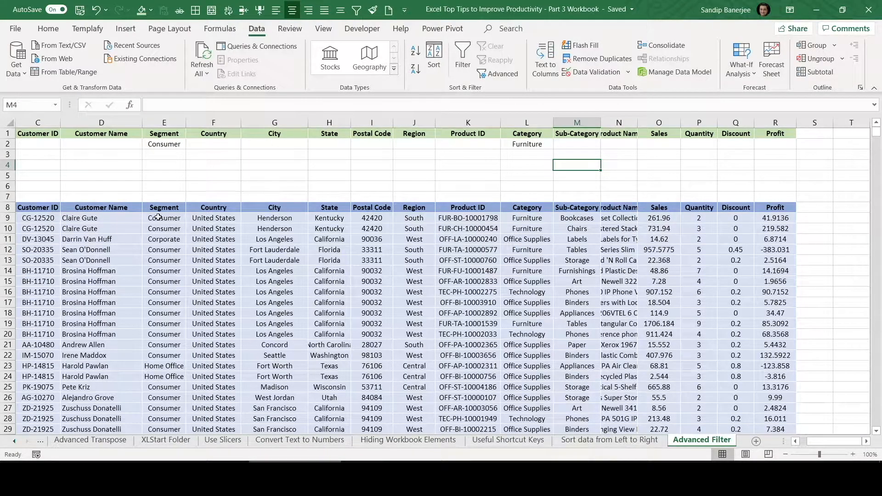
Step: Copy the text Corporate from E11 into E3 as the second Segment criterion
left_click(162, 240)
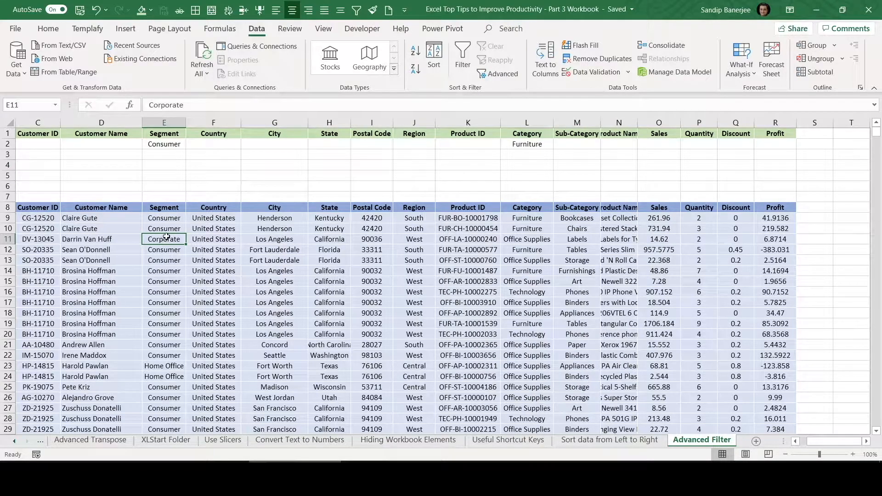
double_click(196, 105)
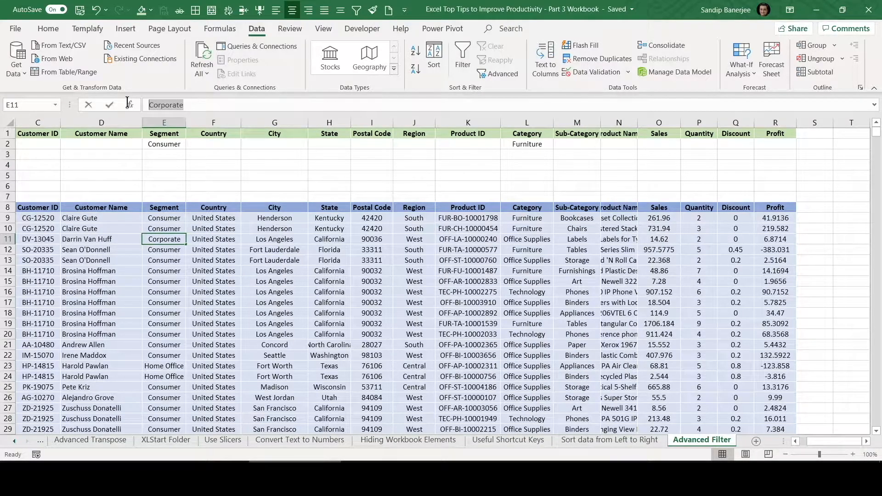
double_click(160, 155)
key("ctrl+v")
left_click(220, 155)
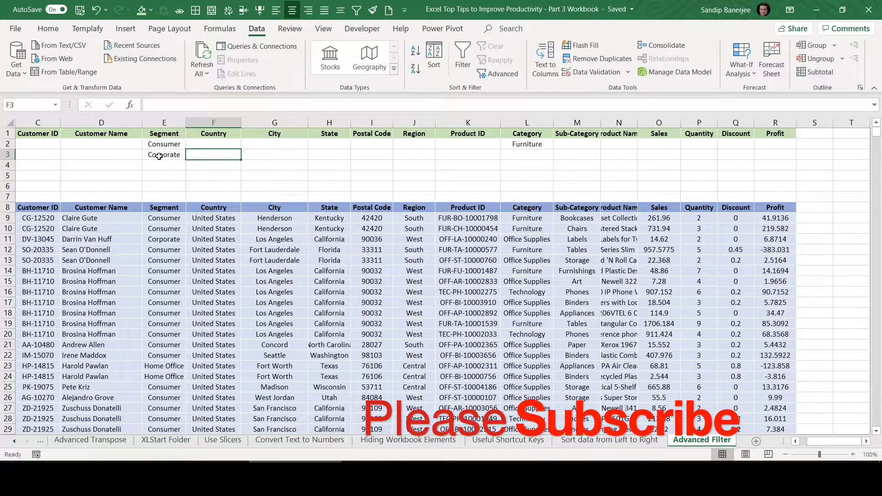
Step: Copy the text Office Supplies from L11 into L3 as the second Category criterion
left_click(526, 240)
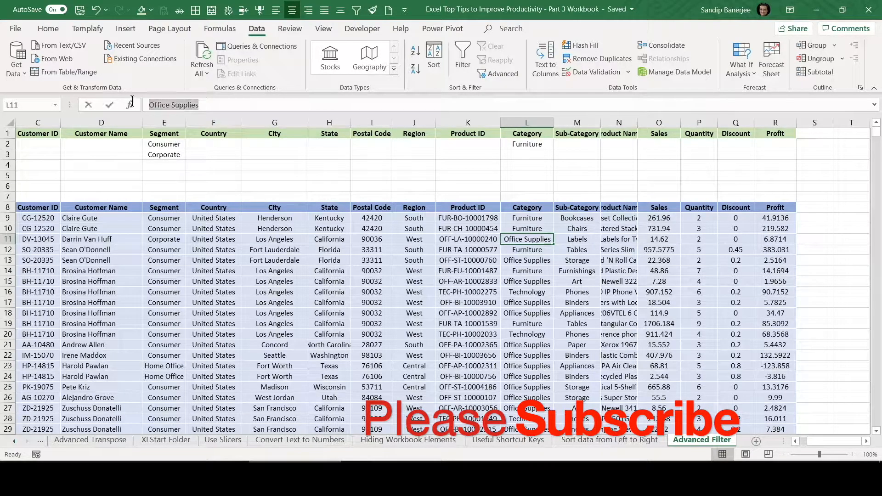
left_click(517, 153)
type("Office Supplies")
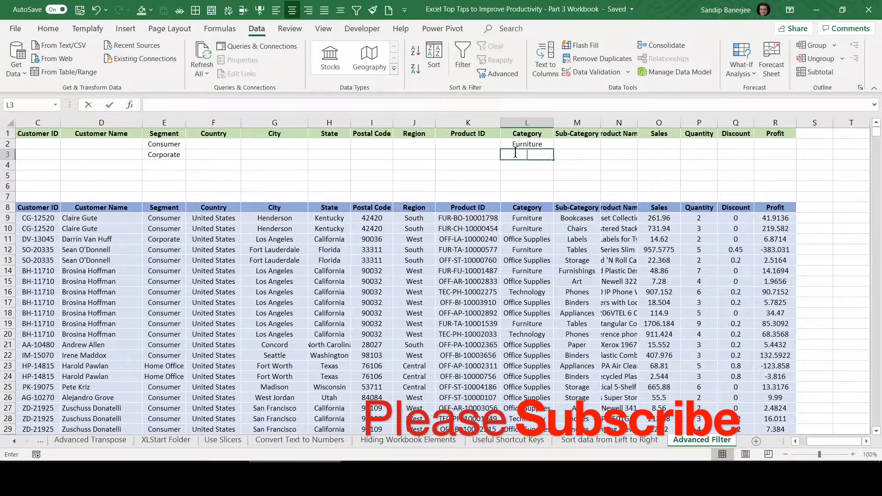
left_click(414, 175)
left_click(529, 232)
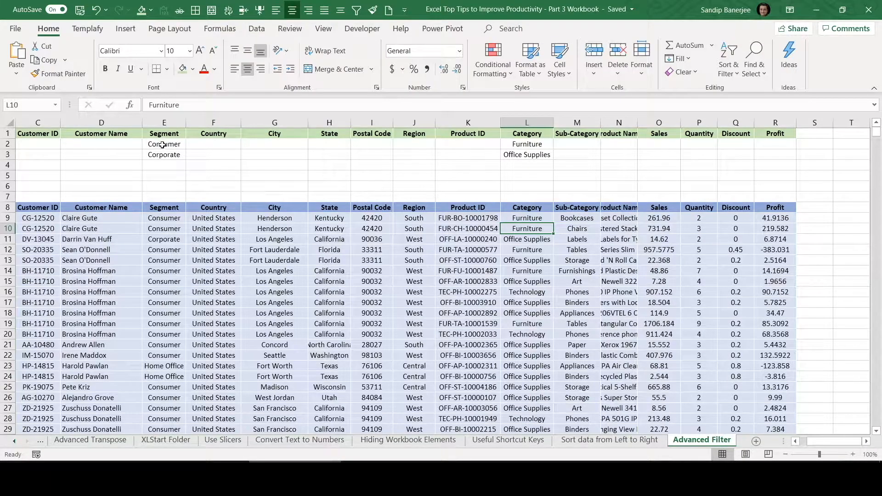
Step: Temporarily highlight Consumer in E2 and both Category criteria in L2:L3 with a yellow fill, and remove the highlighting
left_click(162, 145)
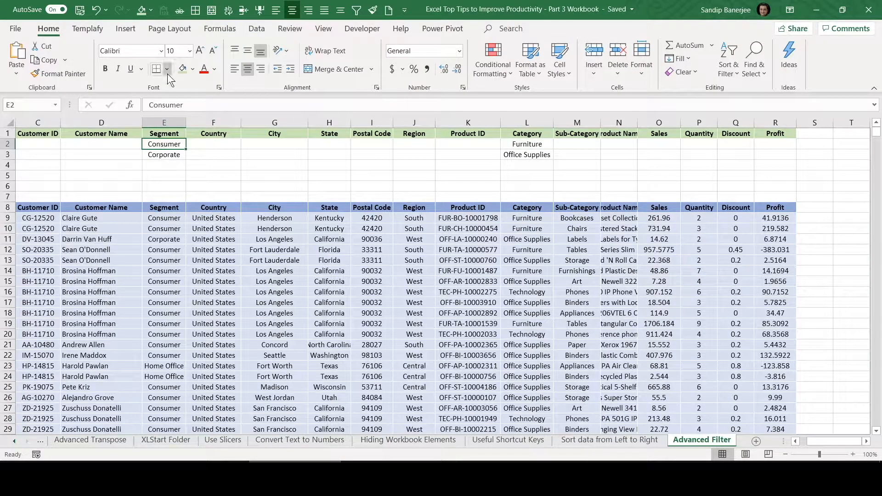
left_click(193, 71)
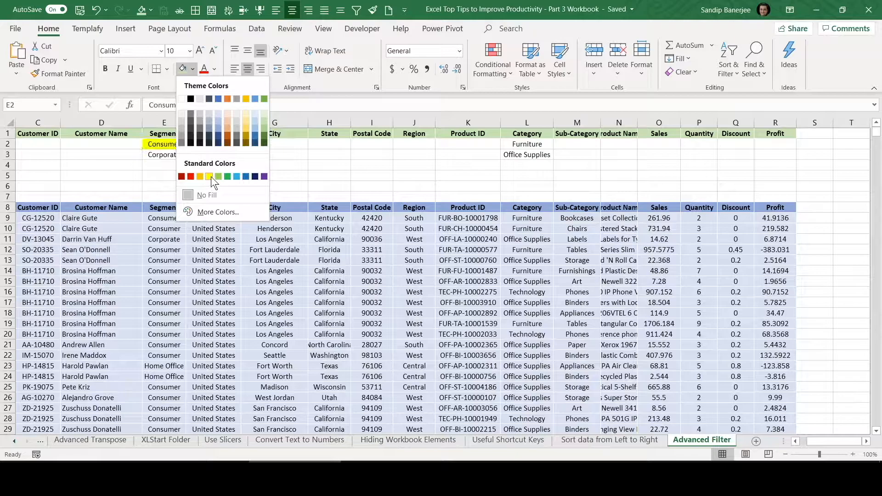
left_click(210, 179)
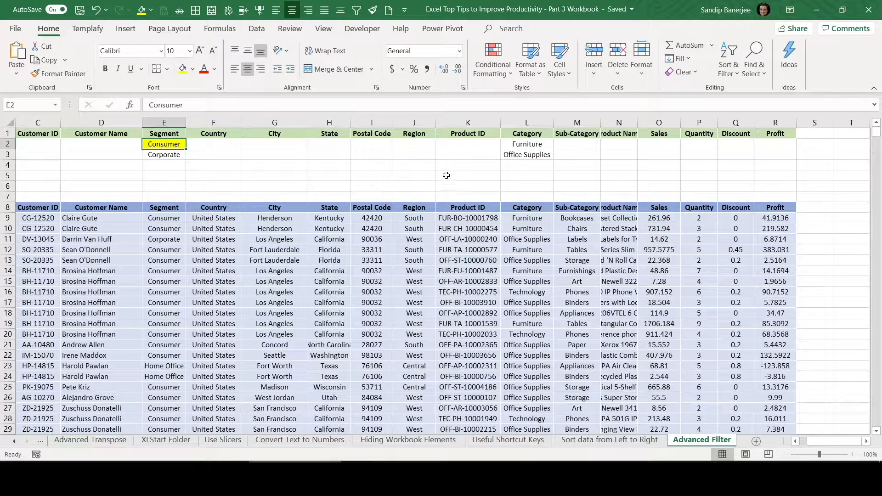
left_click_drag(530, 143, 531, 155)
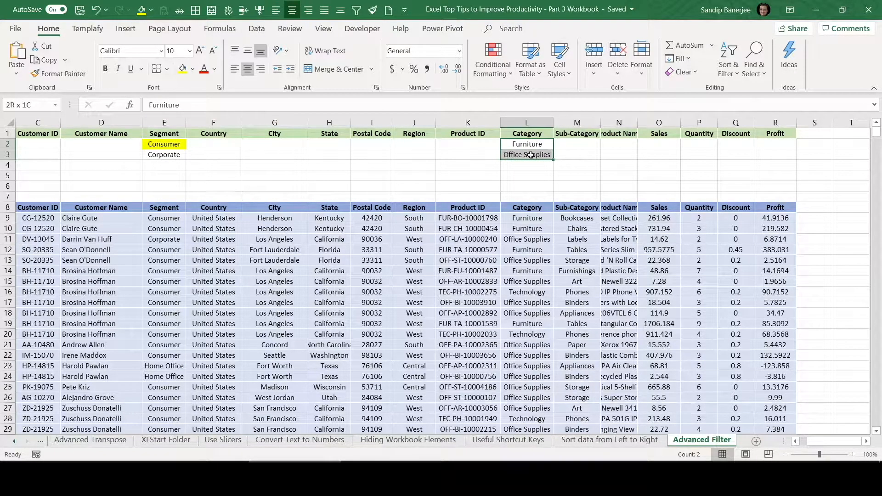
left_click(183, 69)
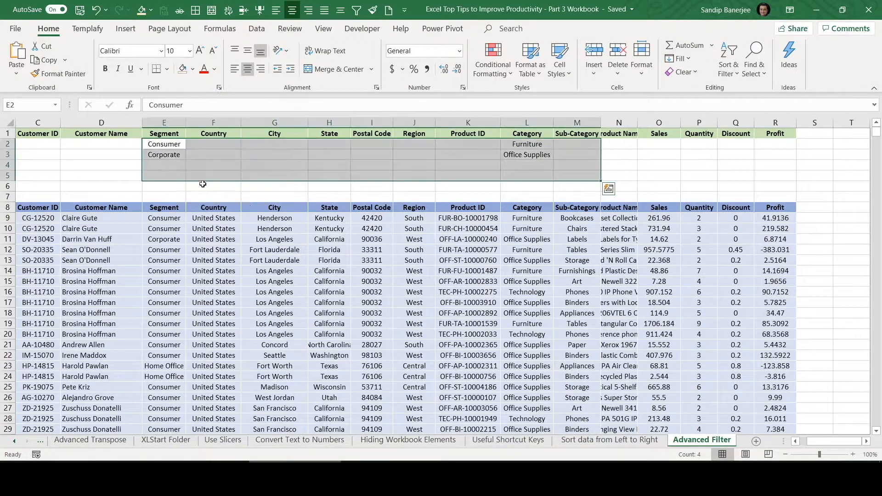
left_click(225, 174)
Step: Temporarily highlight Corporate in E3 and both Category criteria in L2:L3 with an orange fill, and remove the highlighting
left_click(155, 155)
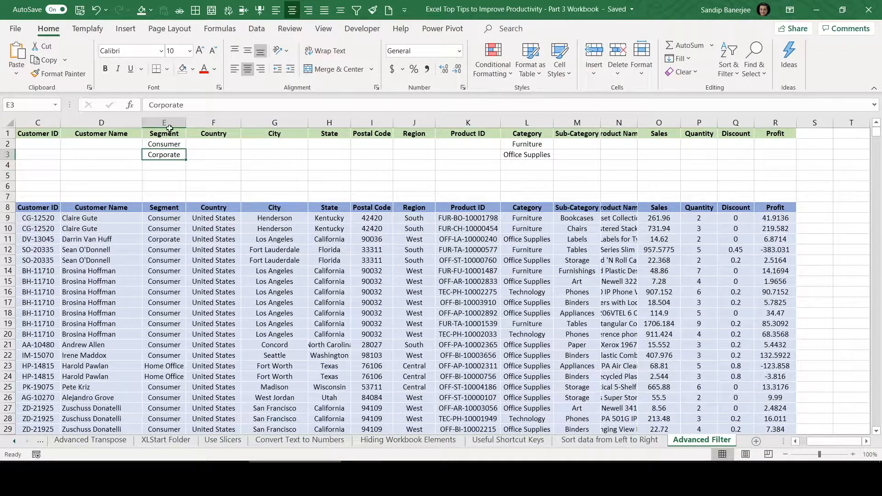
left_click(192, 69)
left_click(199, 177)
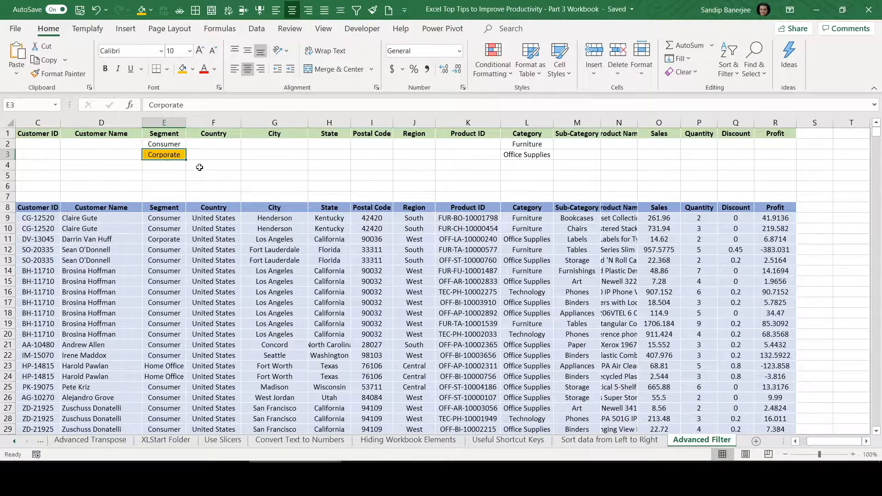
left_click_drag(524, 144, 522, 158)
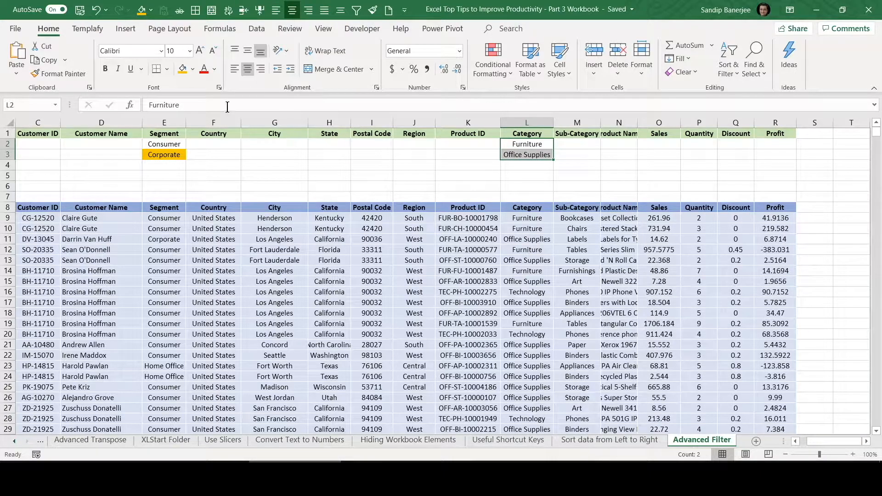
left_click(183, 69)
left_click(458, 185)
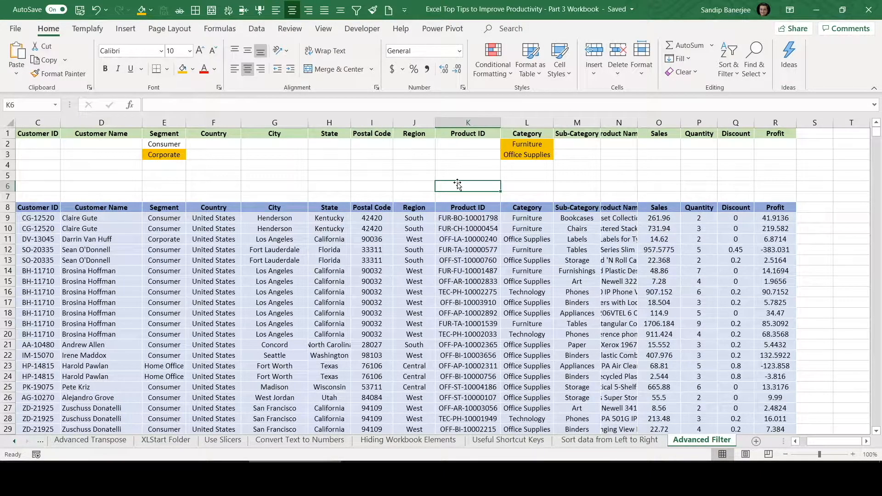
left_click(173, 185)
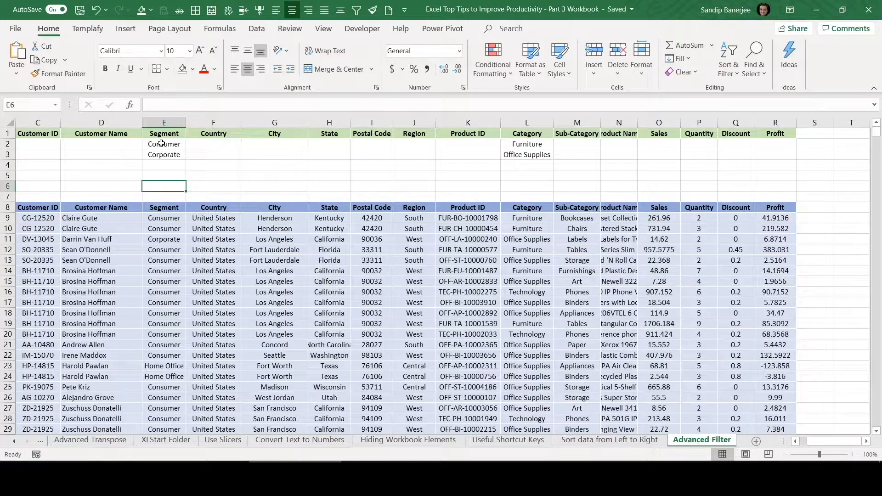
Step: Examine how the Segment and Category criteria pair up within row 2 and within row 3
left_click(160, 144)
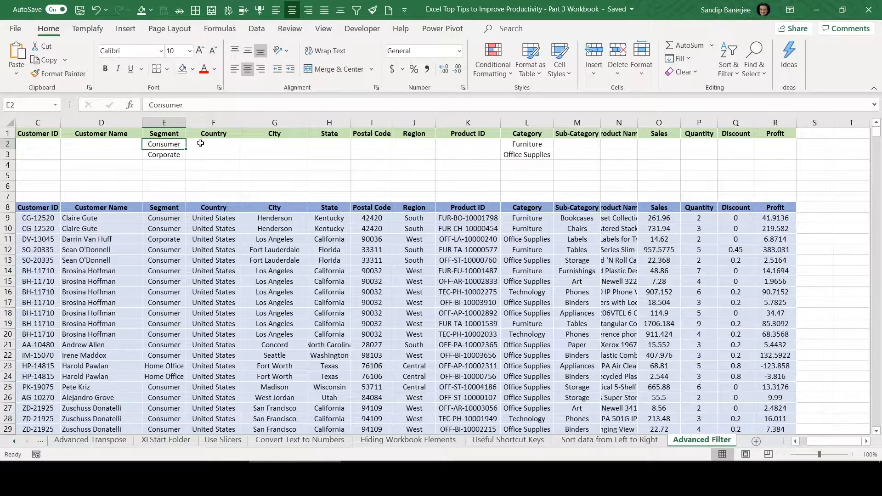
left_click(540, 145)
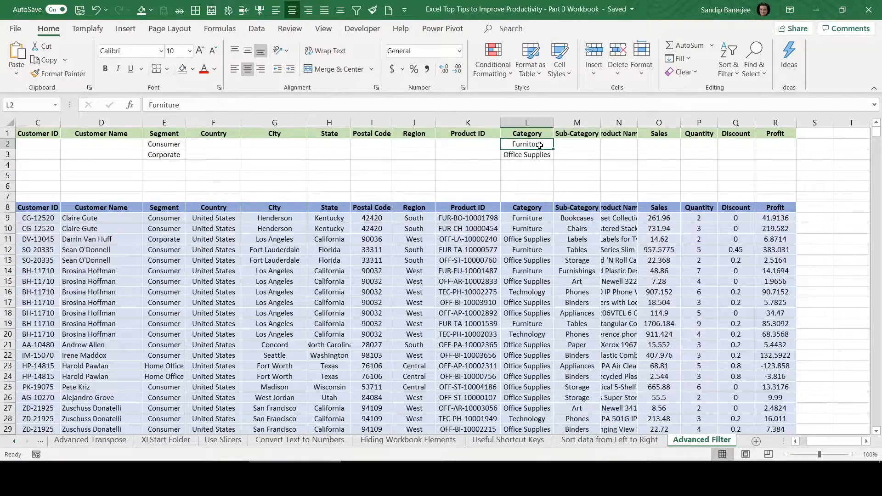
left_click(155, 157)
left_click(537, 154)
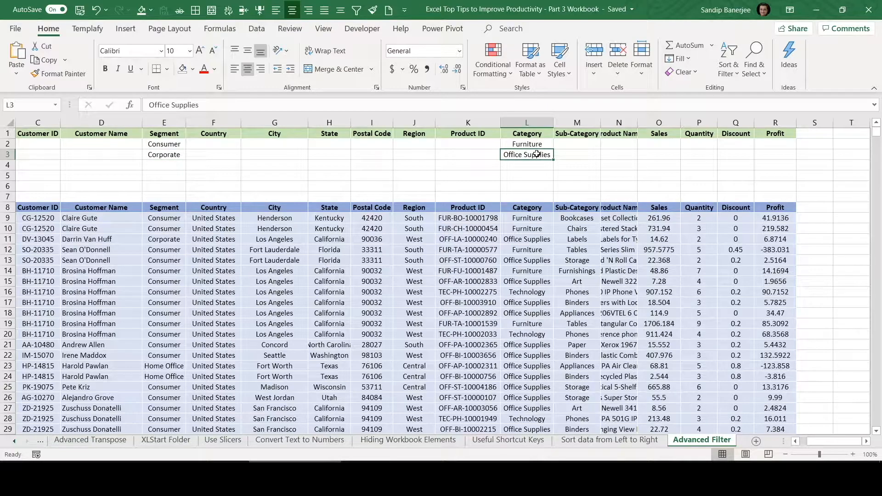
left_click_drag(159, 156, 517, 159)
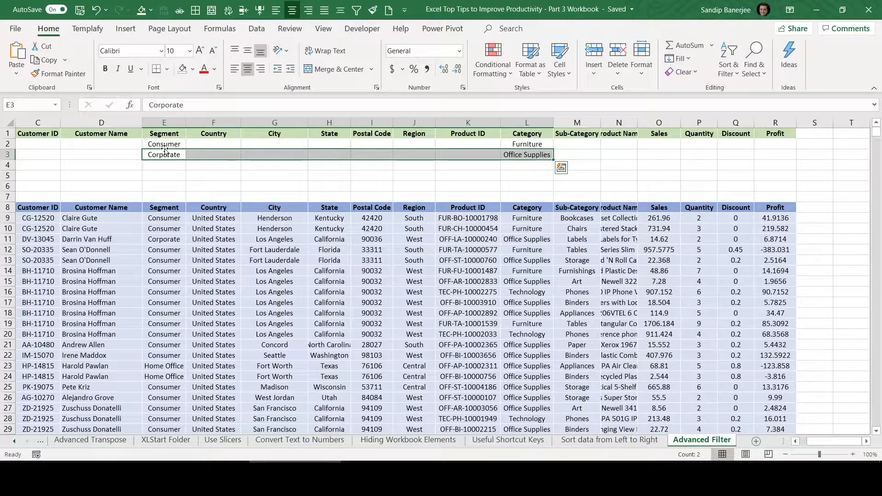
left_click_drag(162, 144, 537, 143)
left_click(482, 175)
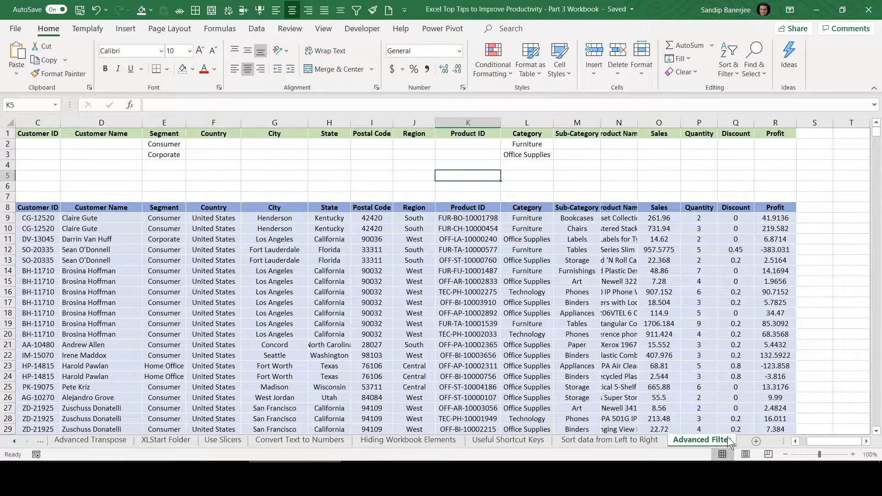
Step: Apply Advanced Filter to the data list in place, using A1:R3 as the criteria range
left_click_drag(820, 440, 801, 437)
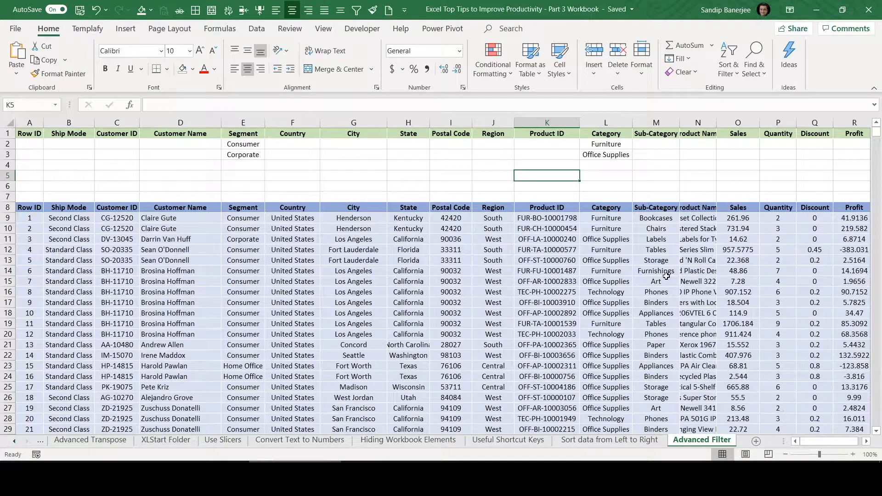
left_click(408, 260)
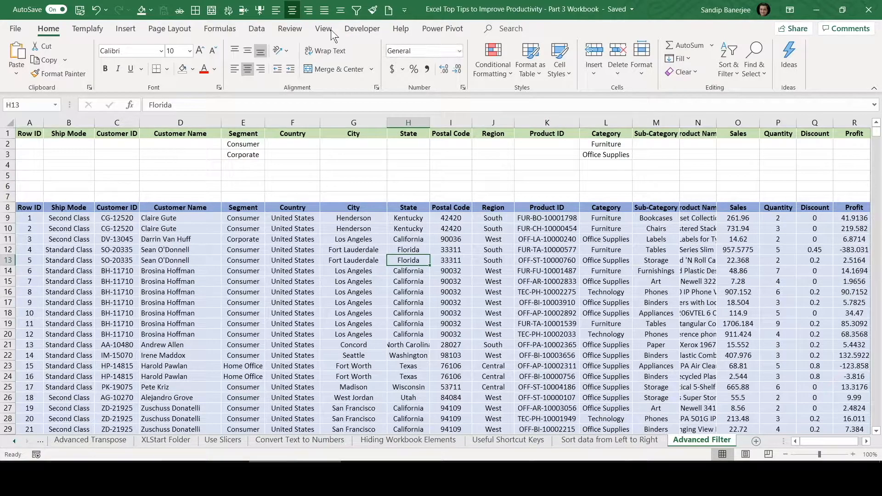
left_click(256, 29)
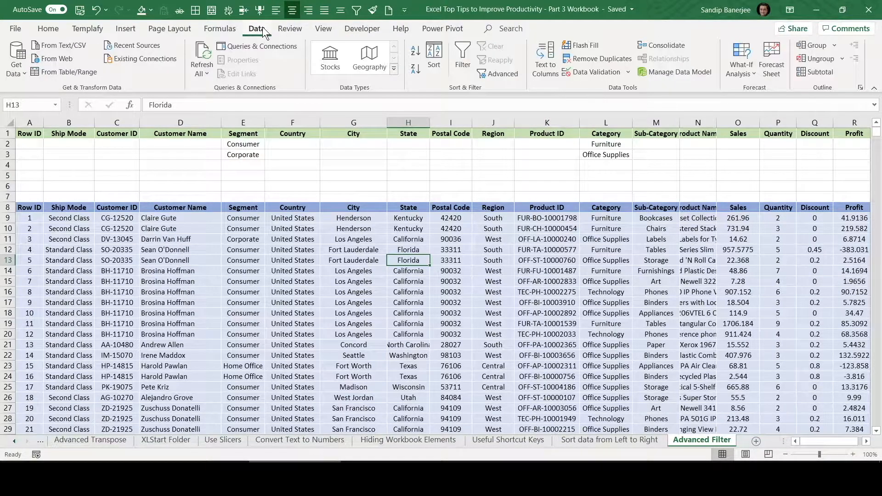
left_click(490, 73)
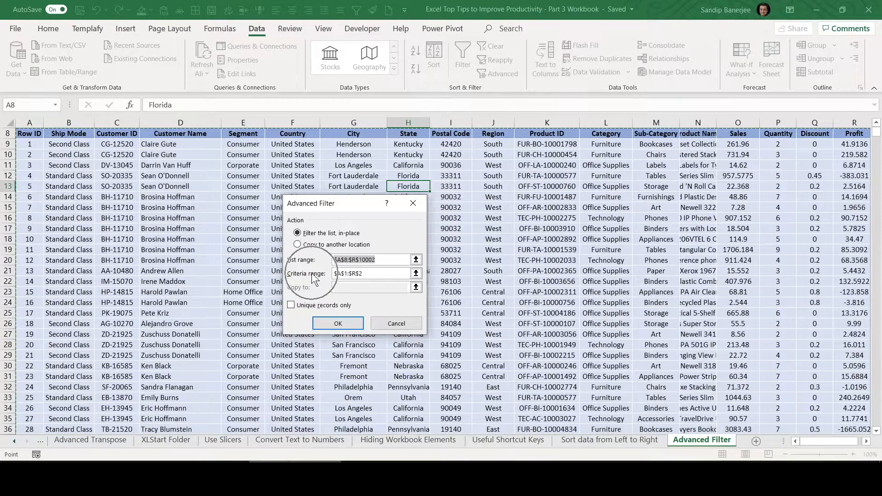
left_click(416, 273)
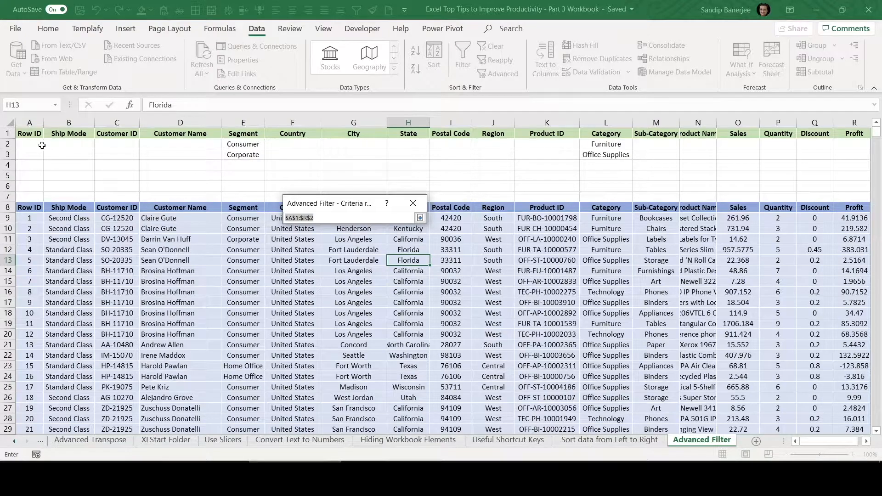
left_click_drag(27, 135, 780, 159)
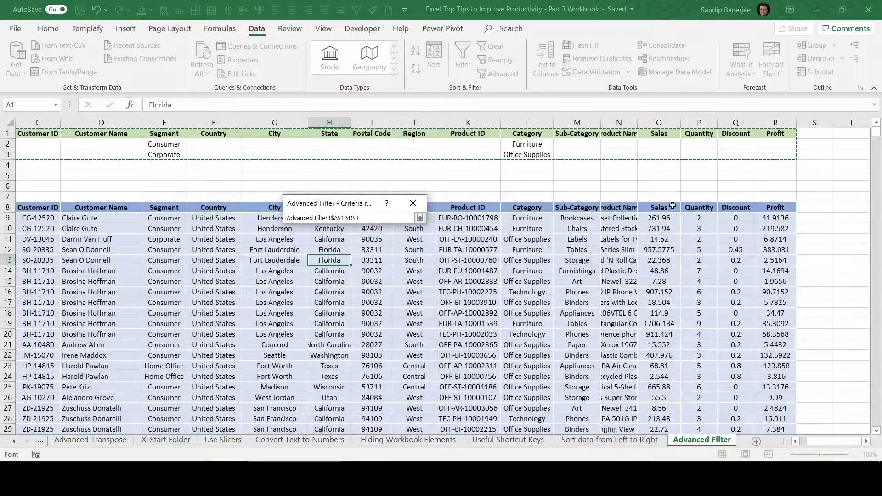
left_click(45, 133)
left_click(422, 219)
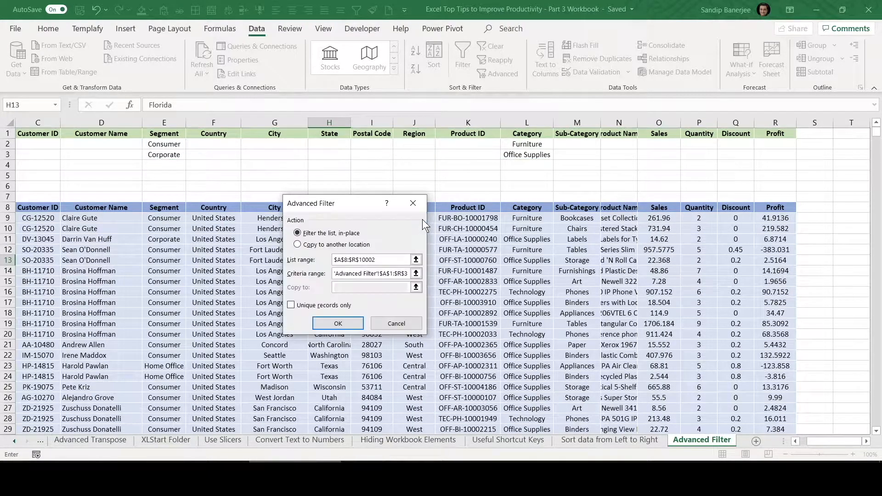
left_click(328, 319)
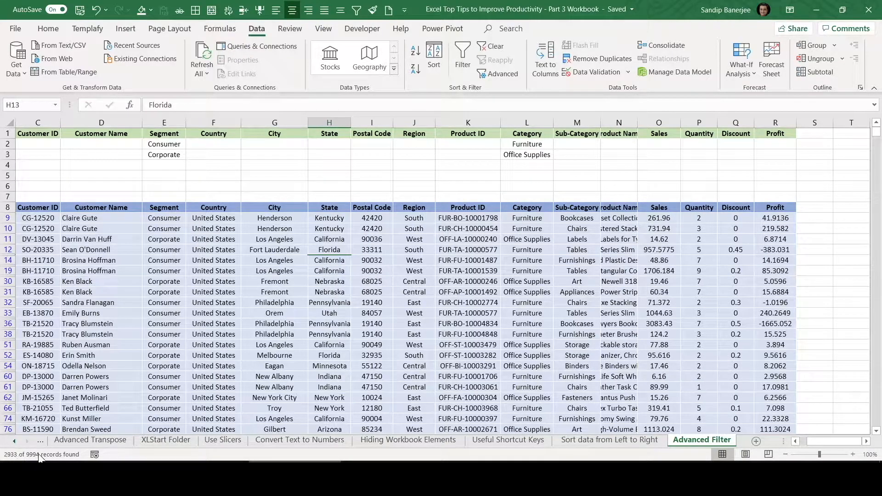
Step: Check the Segment and Category combinations in the filtered rows against the two criteria rows
left_click(815, 440)
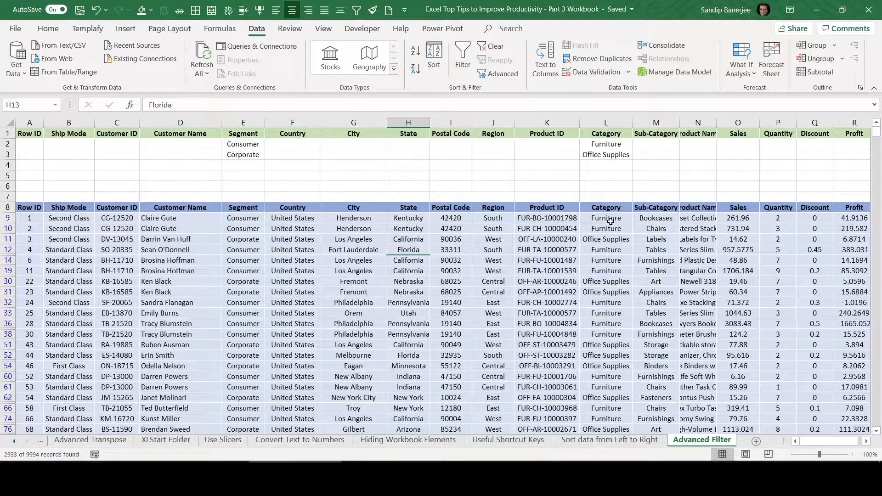
left_click_drag(240, 243, 606, 241)
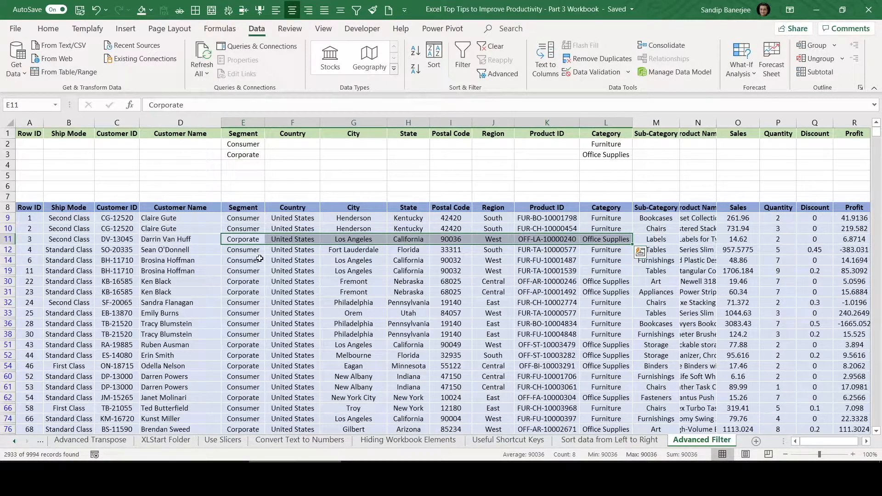
left_click_drag(234, 251, 630, 274)
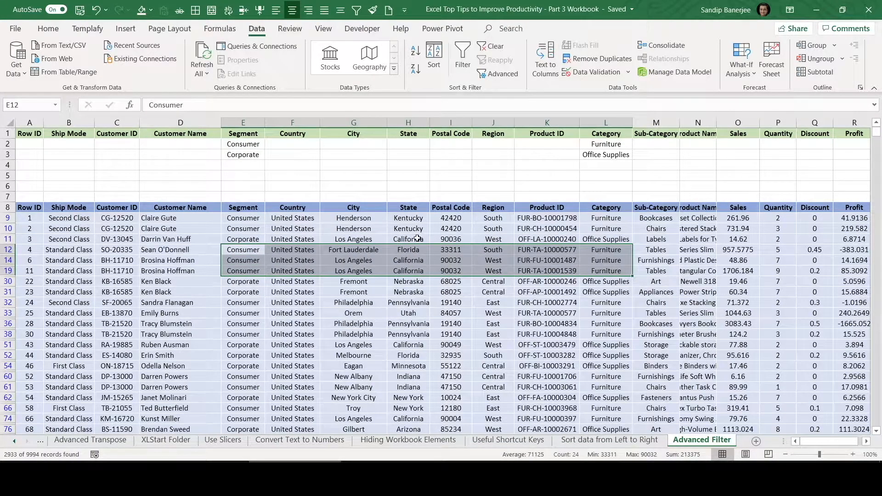
left_click(246, 302)
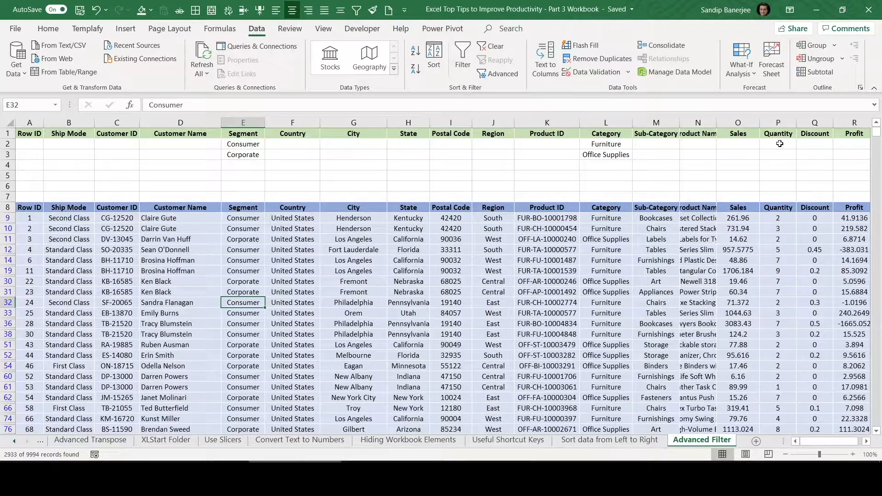
Step: Add Quantity criteria of <2 in P2 for the Consumer row and >10 in P3 for the Corporate row
left_click(780, 143)
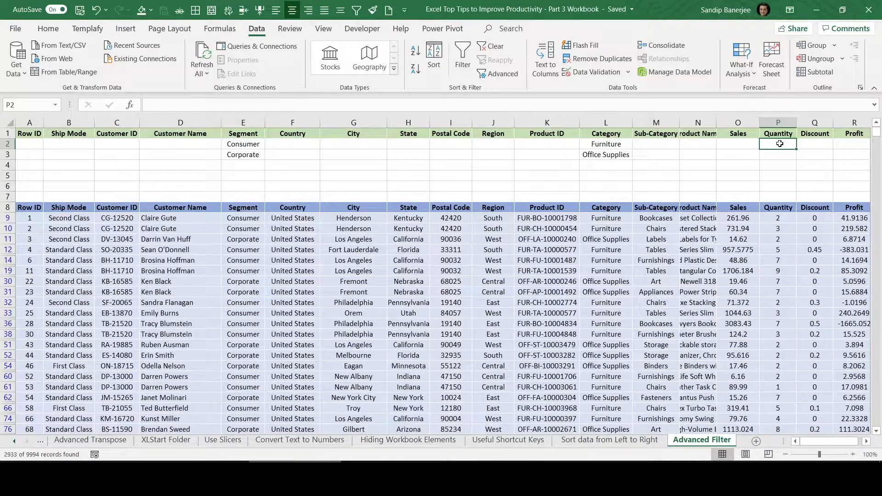
type(",")
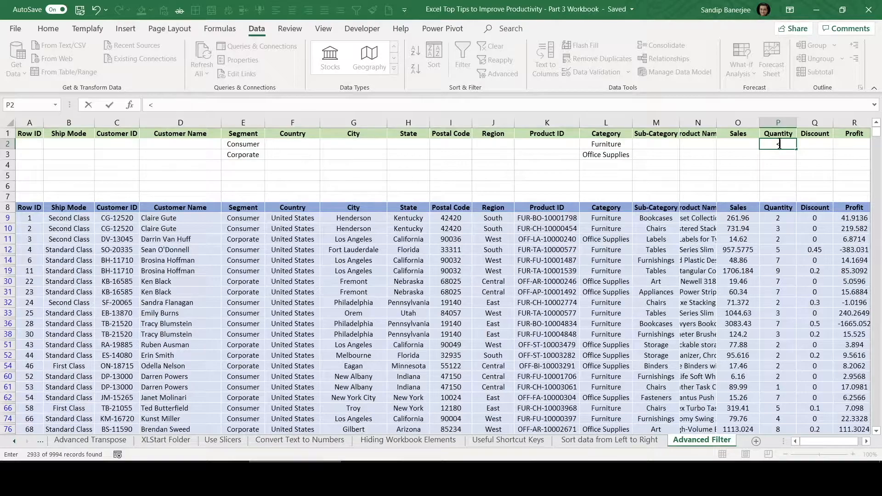
key("Return")
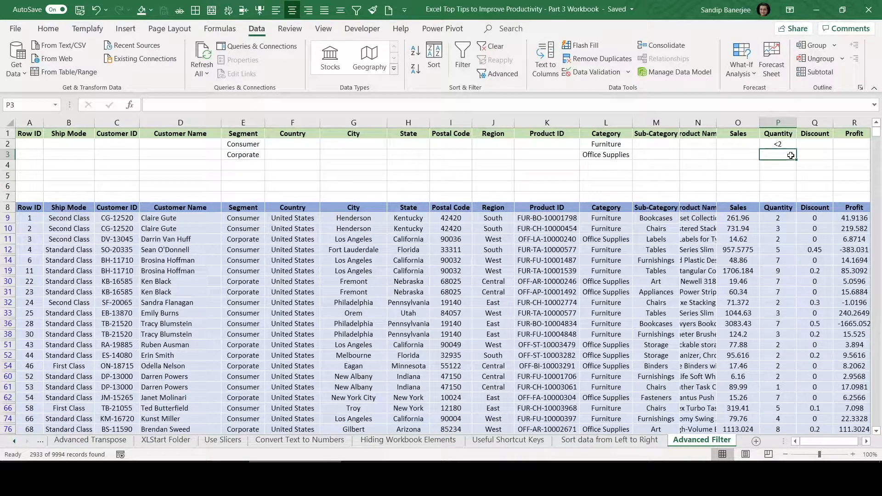
key("ctrl")
key("ctrl")
type(">10")
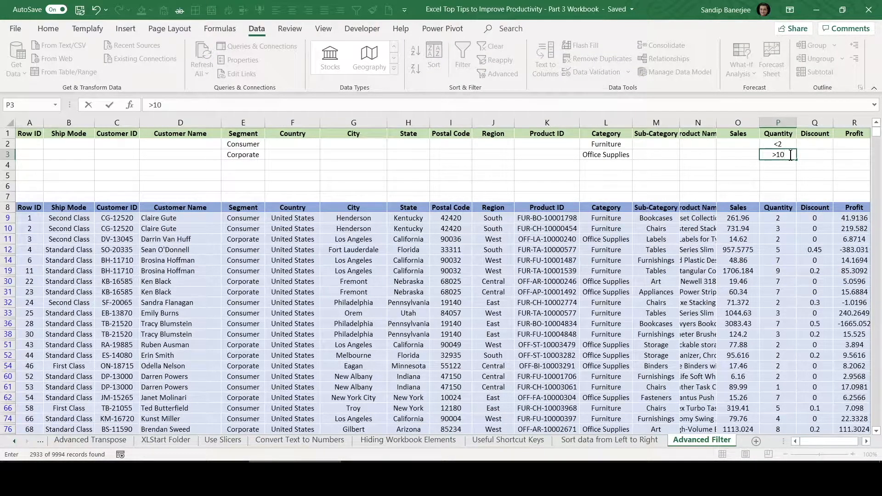
key("Return")
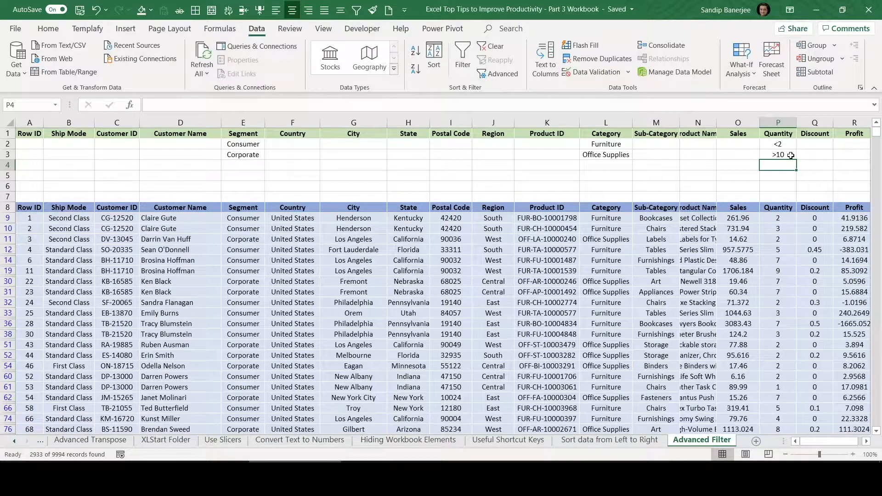
Step: Reapply Advanced Filter to the data list in place, with A1:R3 including the Quantity conditions as the criteria range
left_click(414, 260)
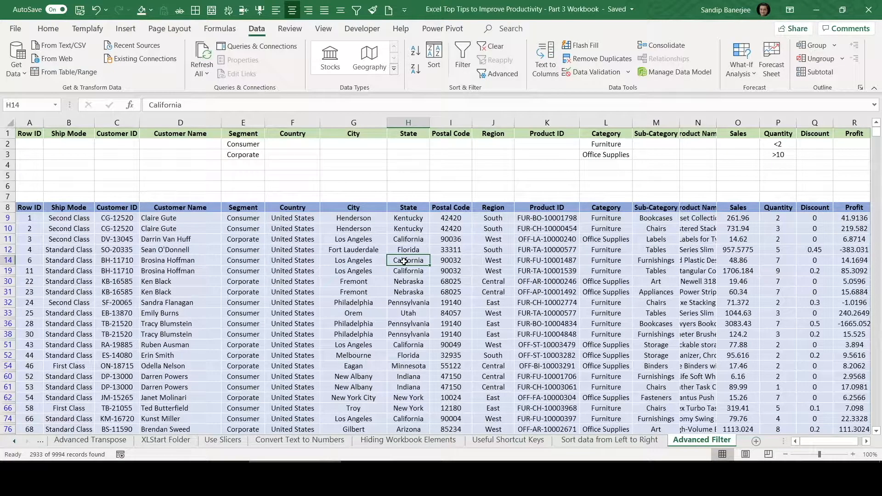
left_click(359, 272)
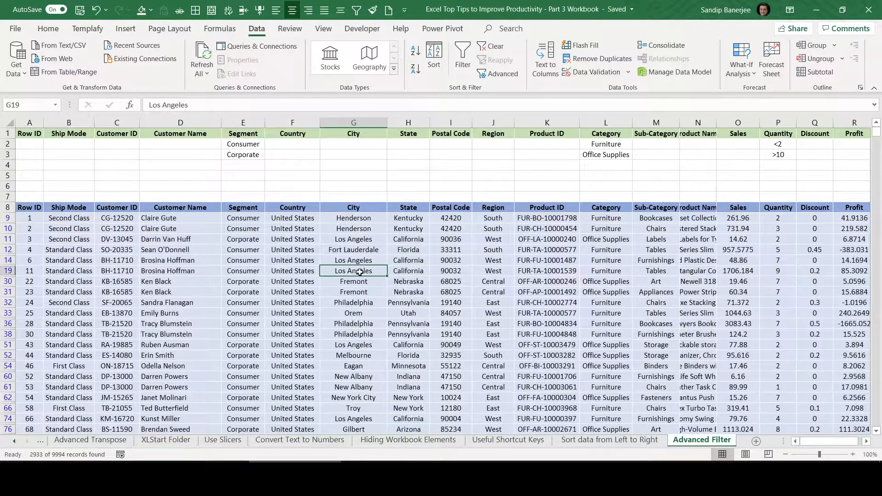
left_click(506, 71)
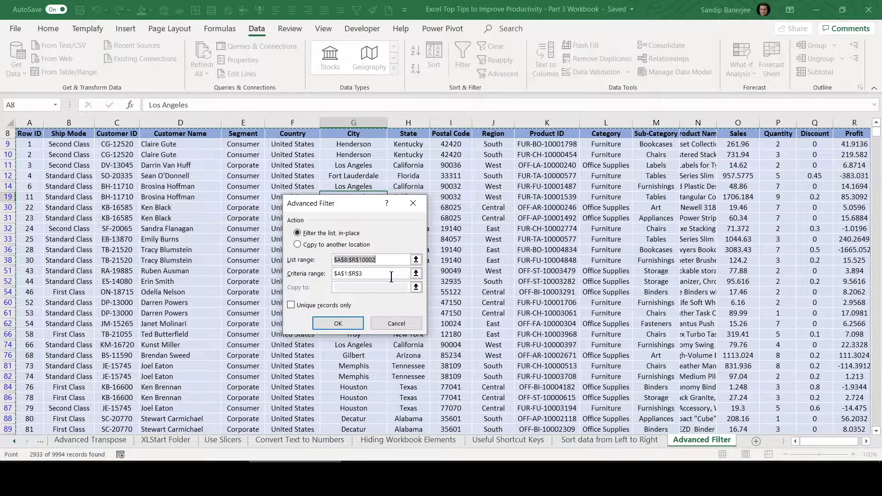
left_click(416, 274)
left_click_drag(28, 134, 785, 157)
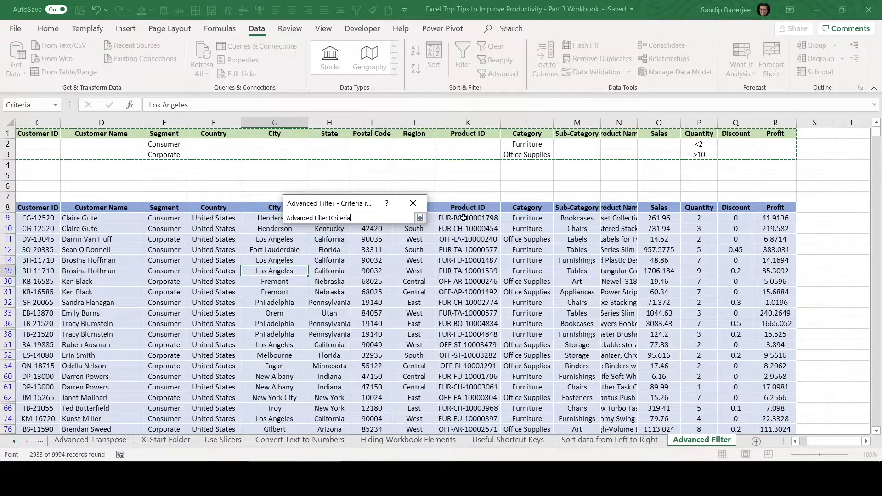
left_click(420, 218)
left_click(332, 325)
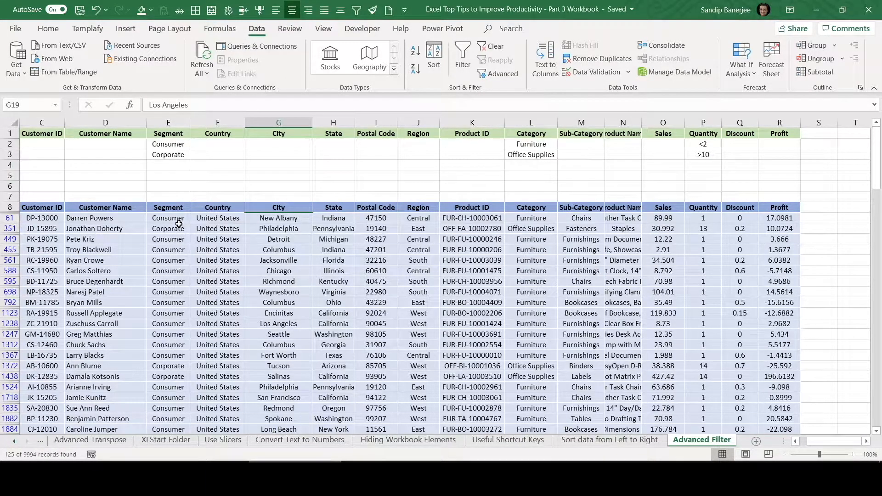
Step: Check the Segment, Category and Quantity values in the filtered rows against the two criteria rows
left_click_drag(159, 219, 709, 219)
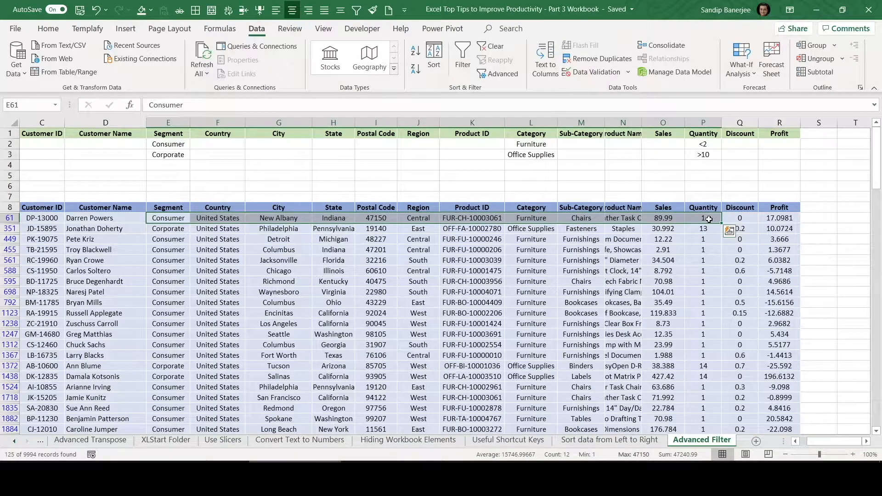
key("ctrl+q")
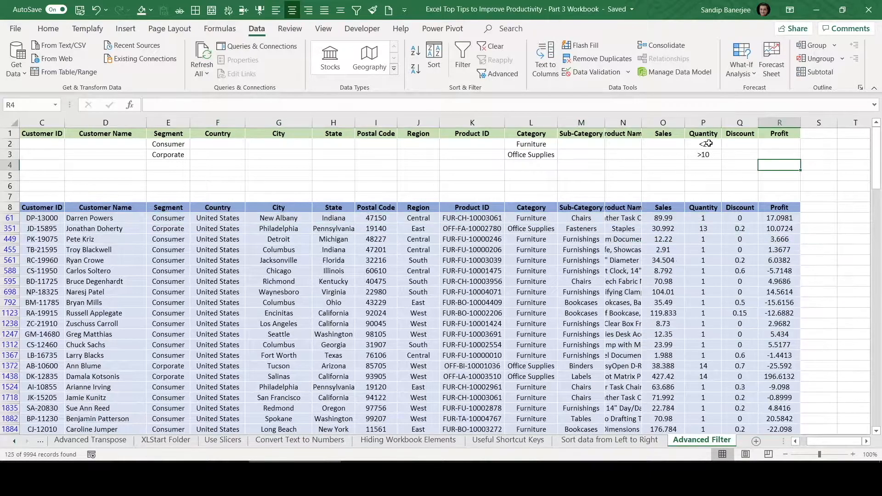
key("ctrl")
key("ctrl")
key("ctrl")
key("ctrl")
key("ctrl")
key("ctrl")
key("ctrl")
key("ctrl")
key("ctrl")
key("ctrl")
key("ctrl")
key("ctrl")
key("ctrl")
key("ctrl")
key("ctrl")
key("ctrl")
left_click_drag(170, 370, 710, 374)
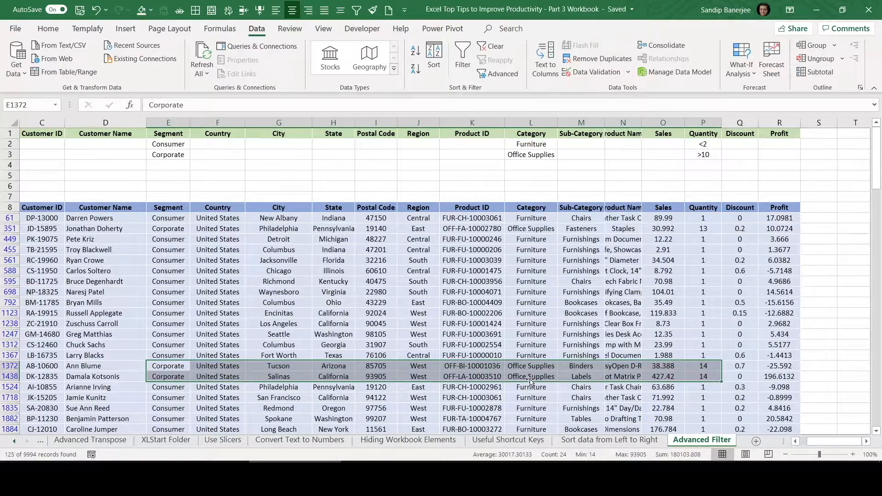
key("ctrl+q")
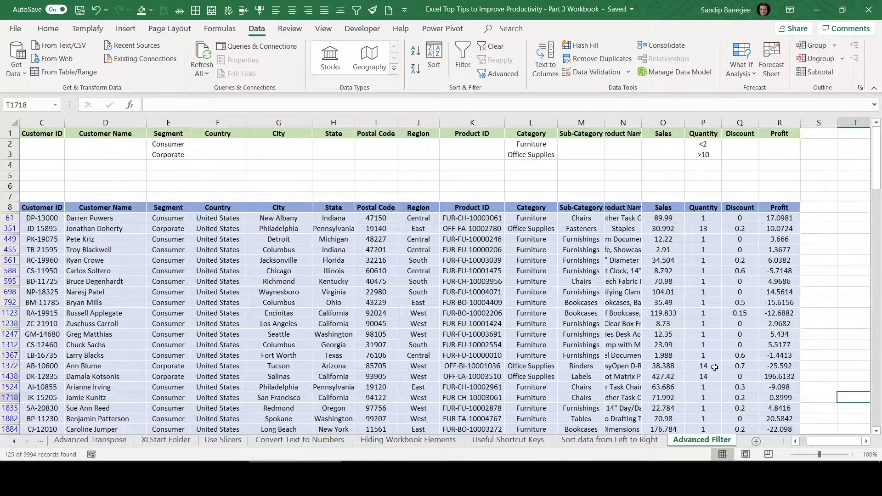
left_click_drag(855, 442, 833, 443)
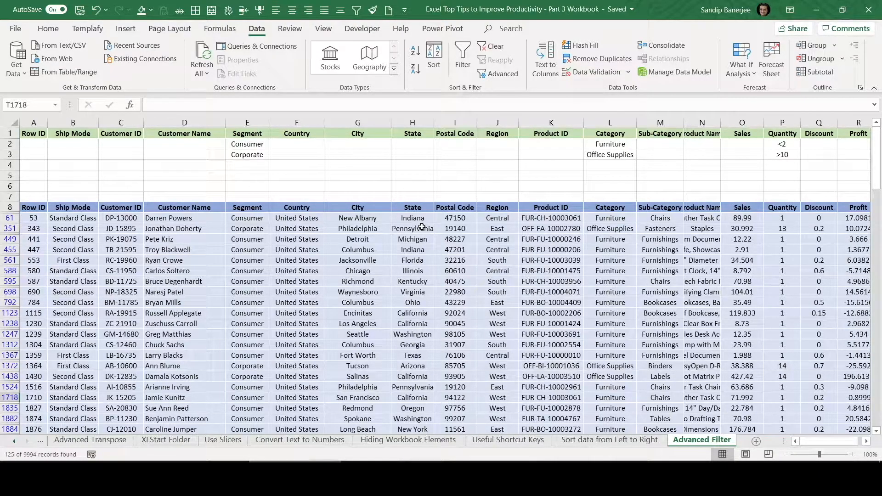
left_click(413, 165)
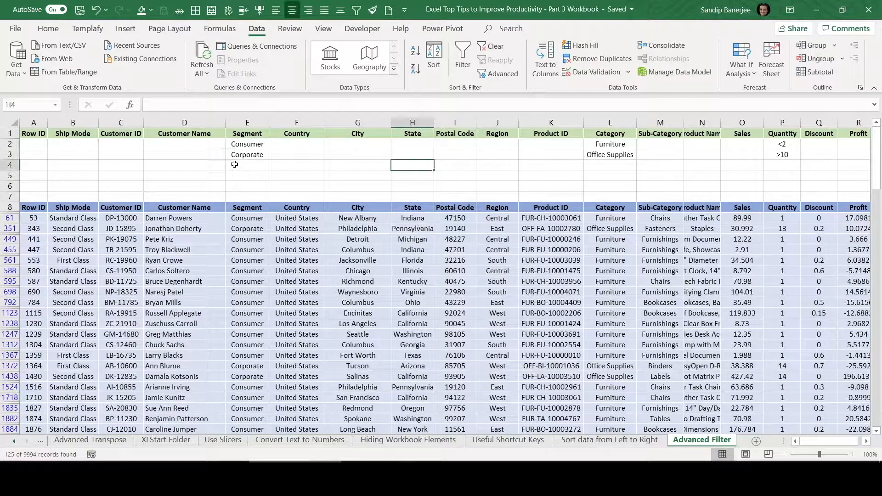
left_click_drag(235, 164, 292, 175)
left_click(413, 164)
left_click(471, 155)
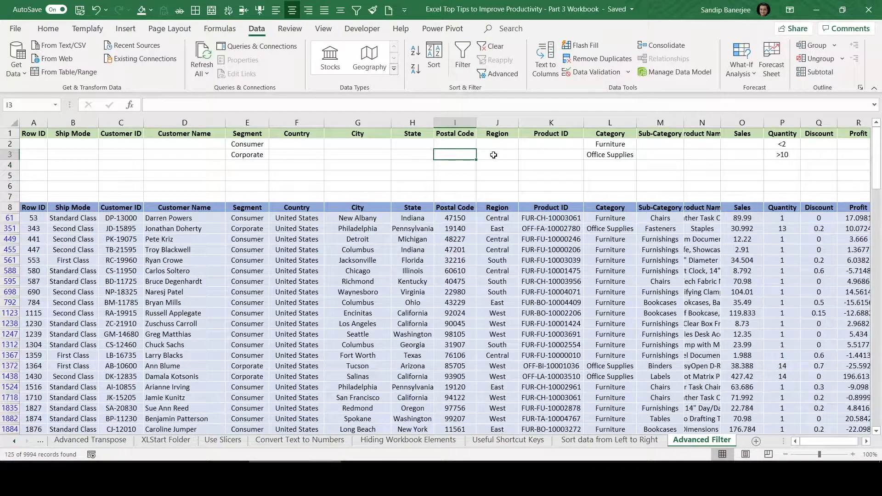
left_click(292, 164)
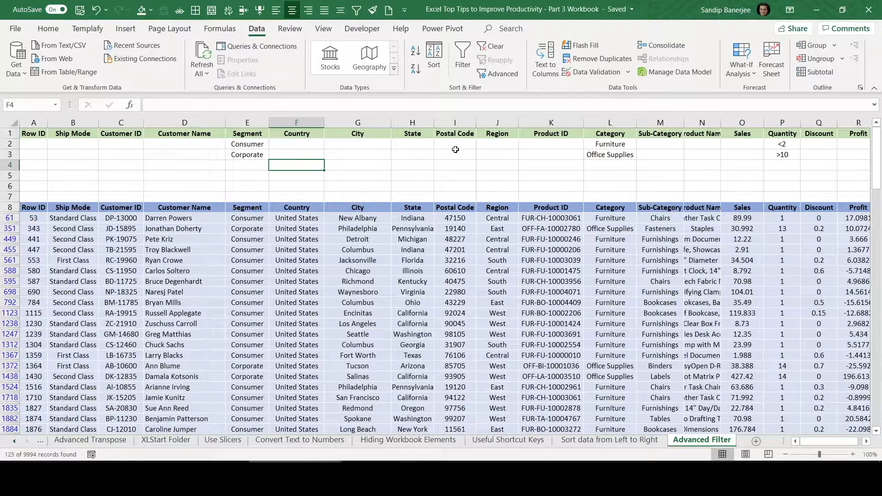